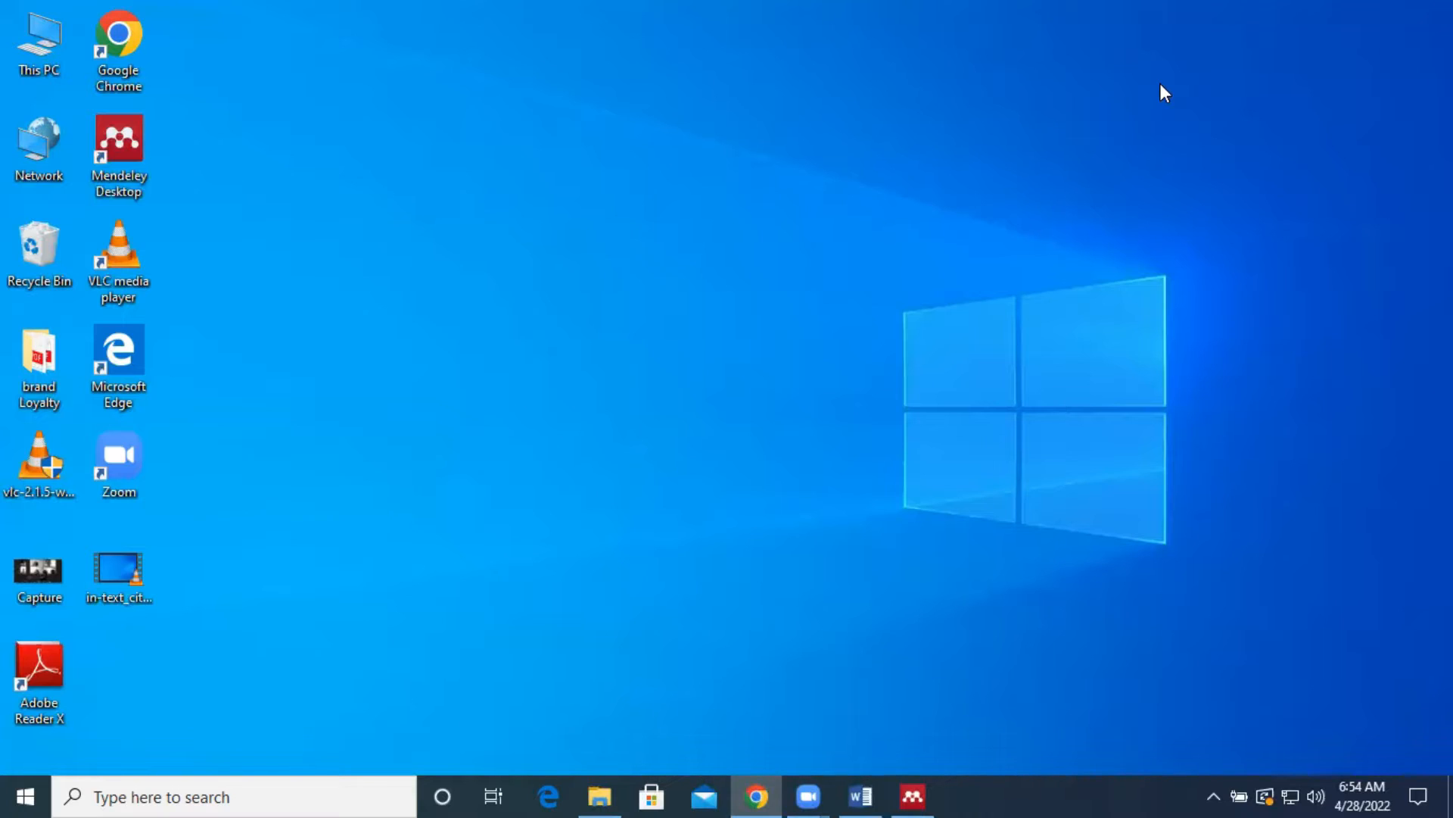
Return to Word and insert a blank page after the Loyalty paragraph for the References heading.
left_click(863, 796)
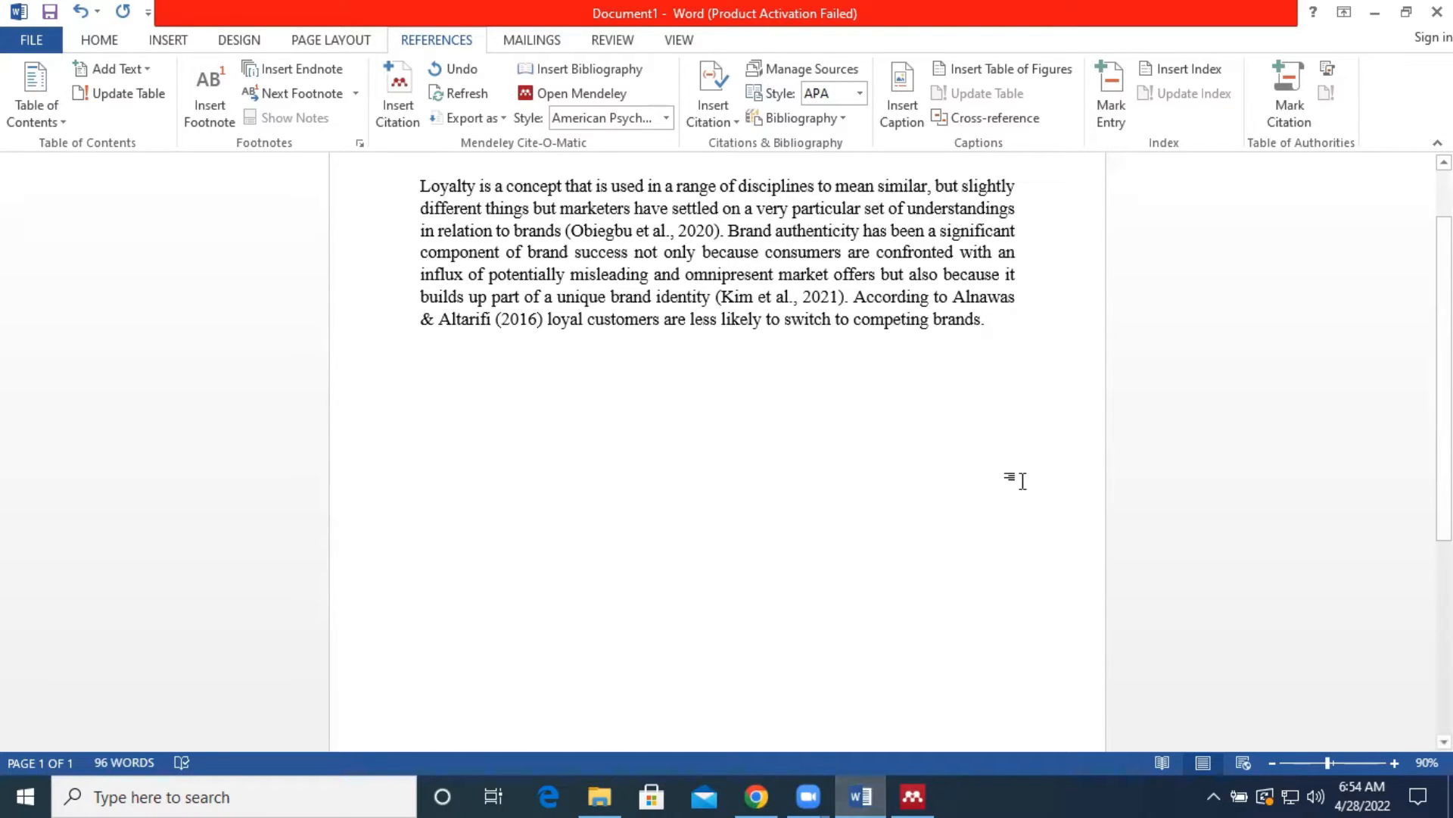
scroll(1022, 446, "down", 5)
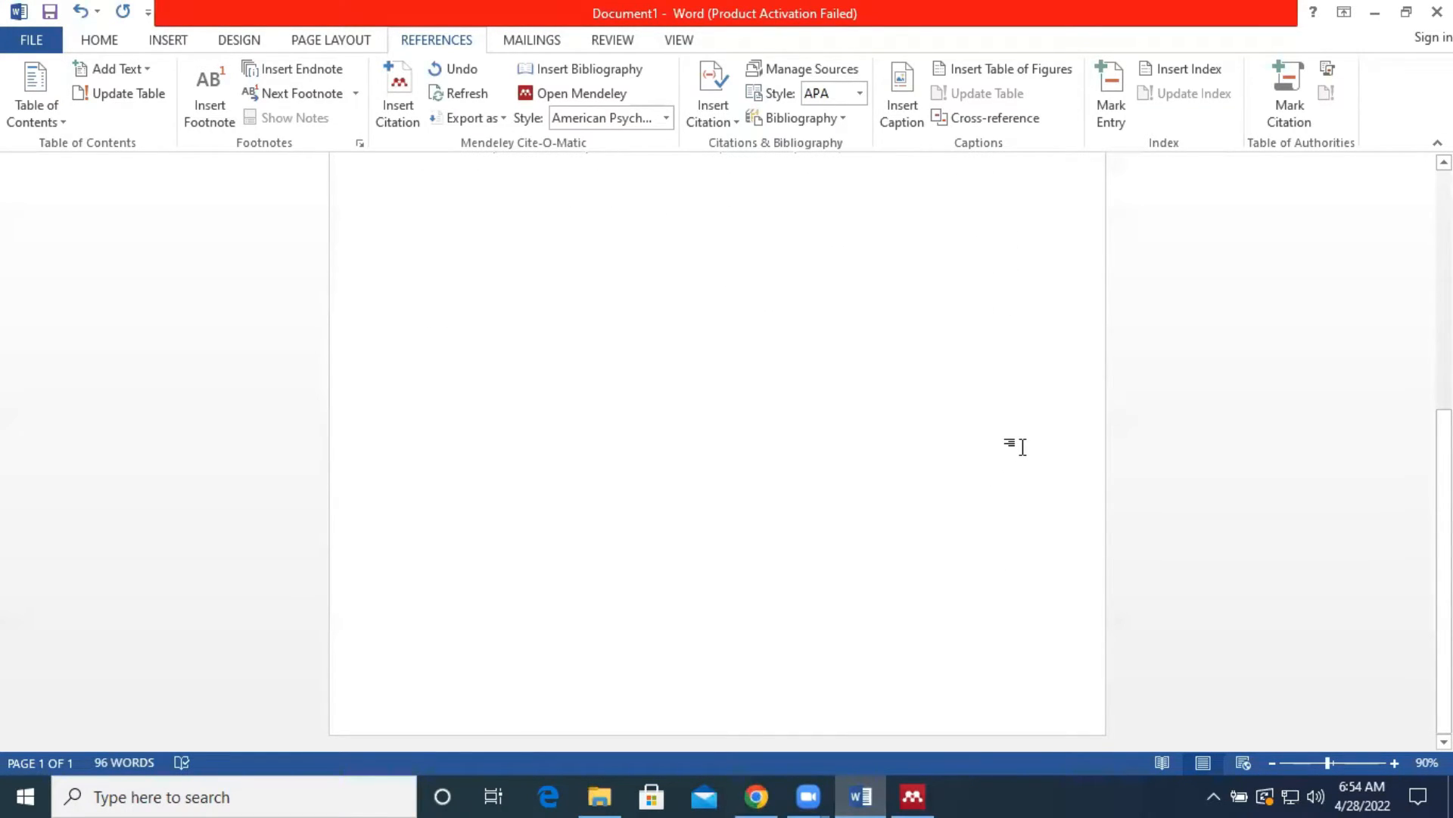
scroll(1022, 447, "up", 5)
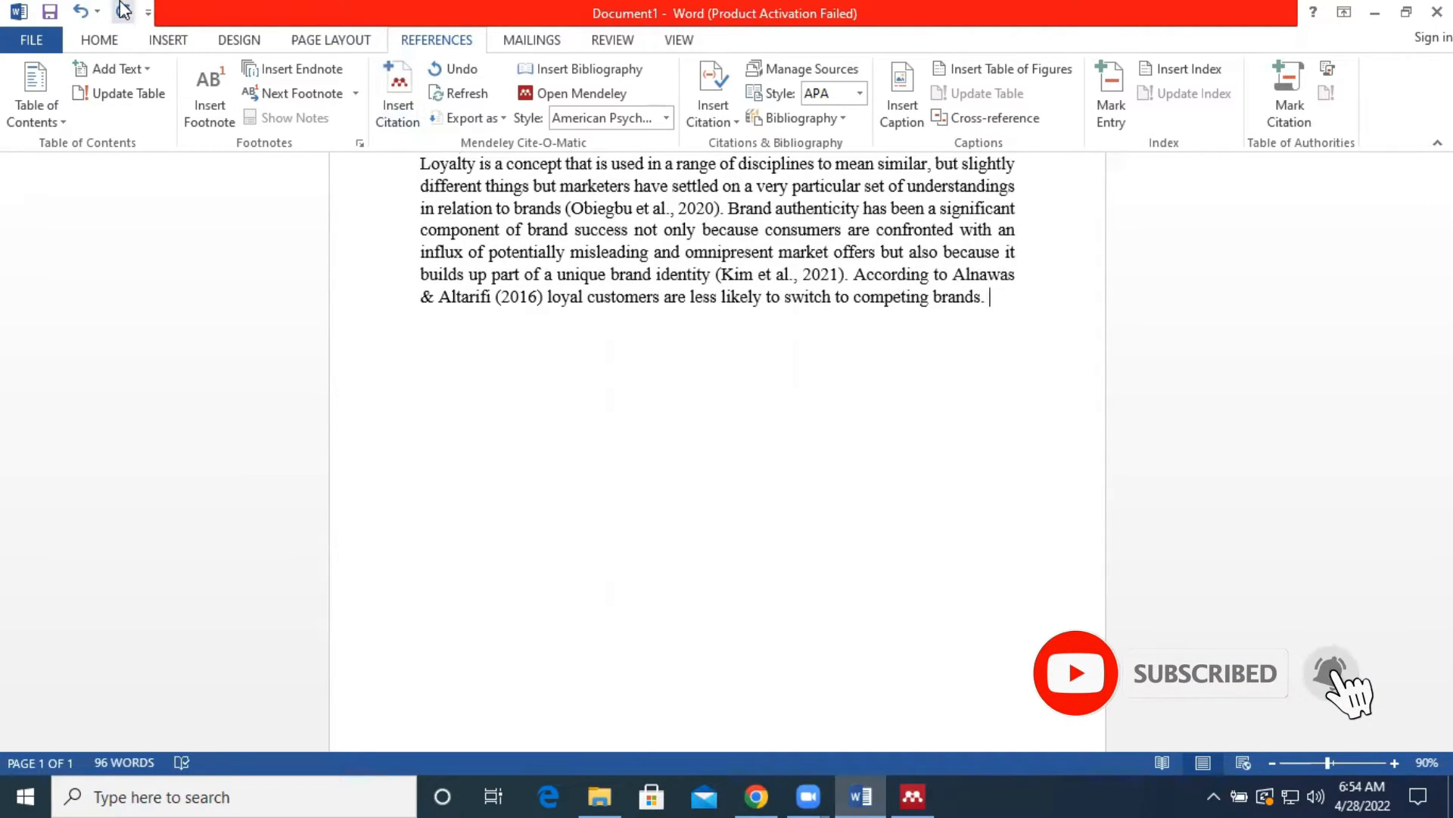
left_click(168, 40)
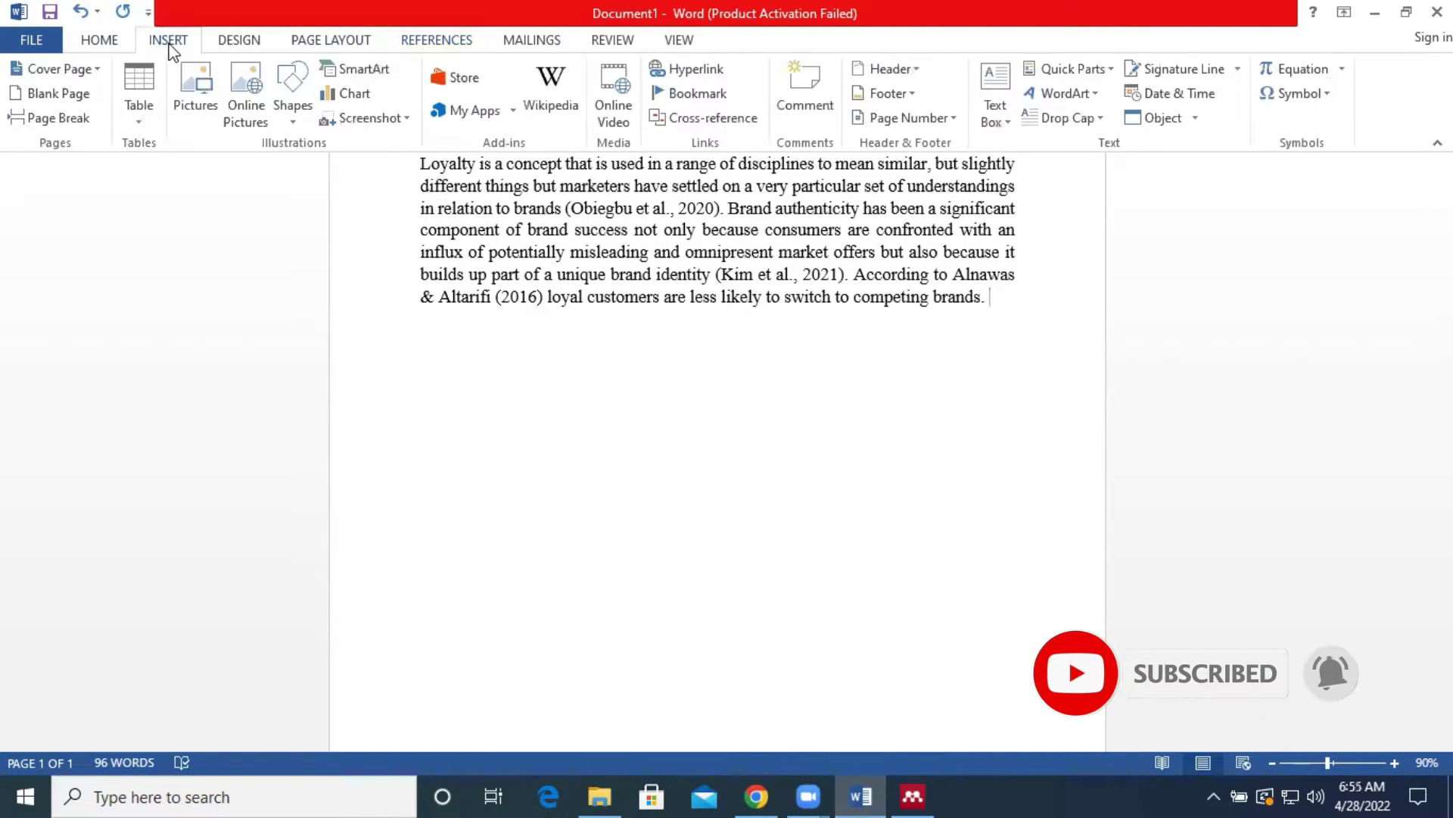
left_click(58, 98)
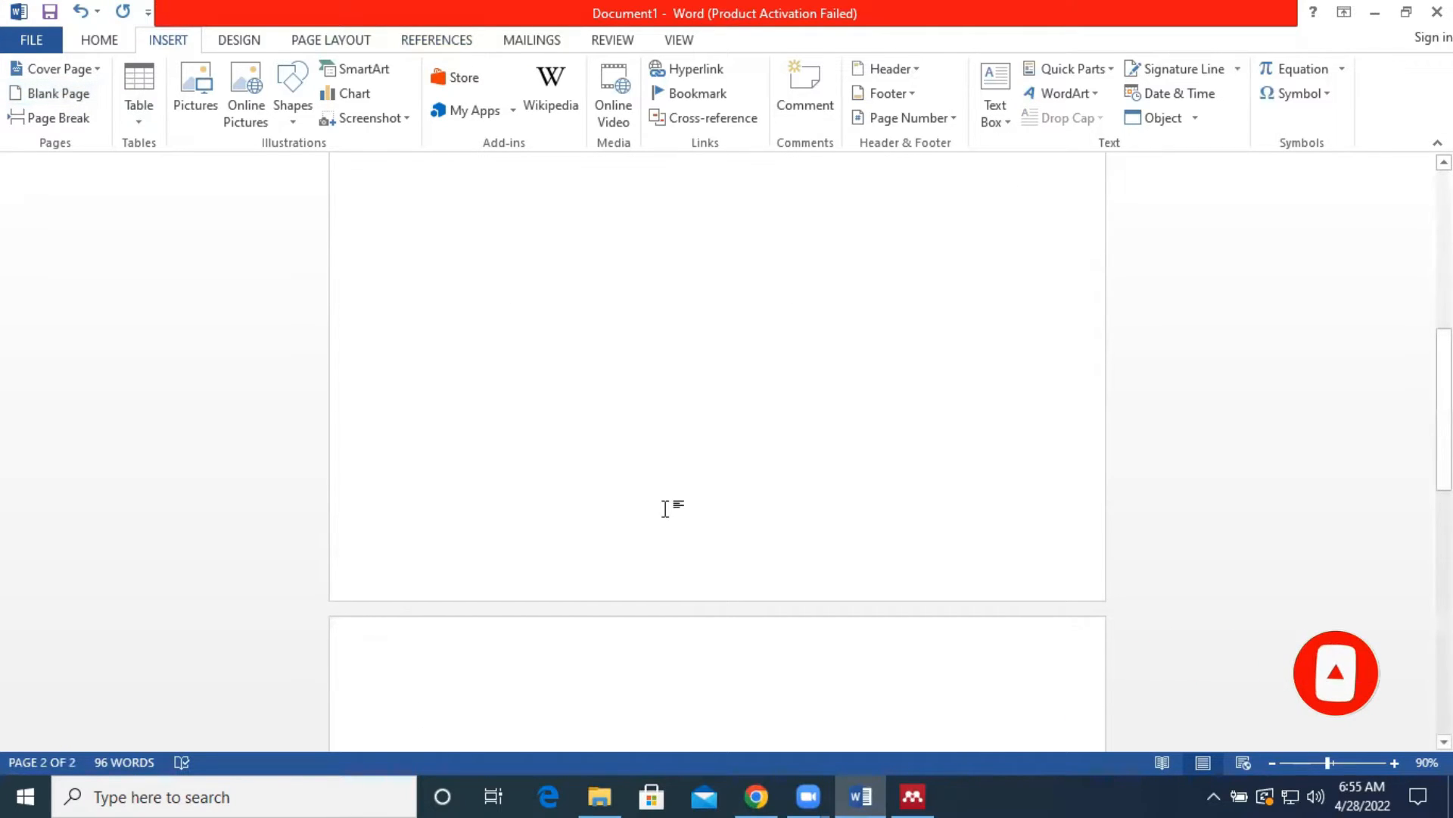
scroll(539, 682, "down", 2)
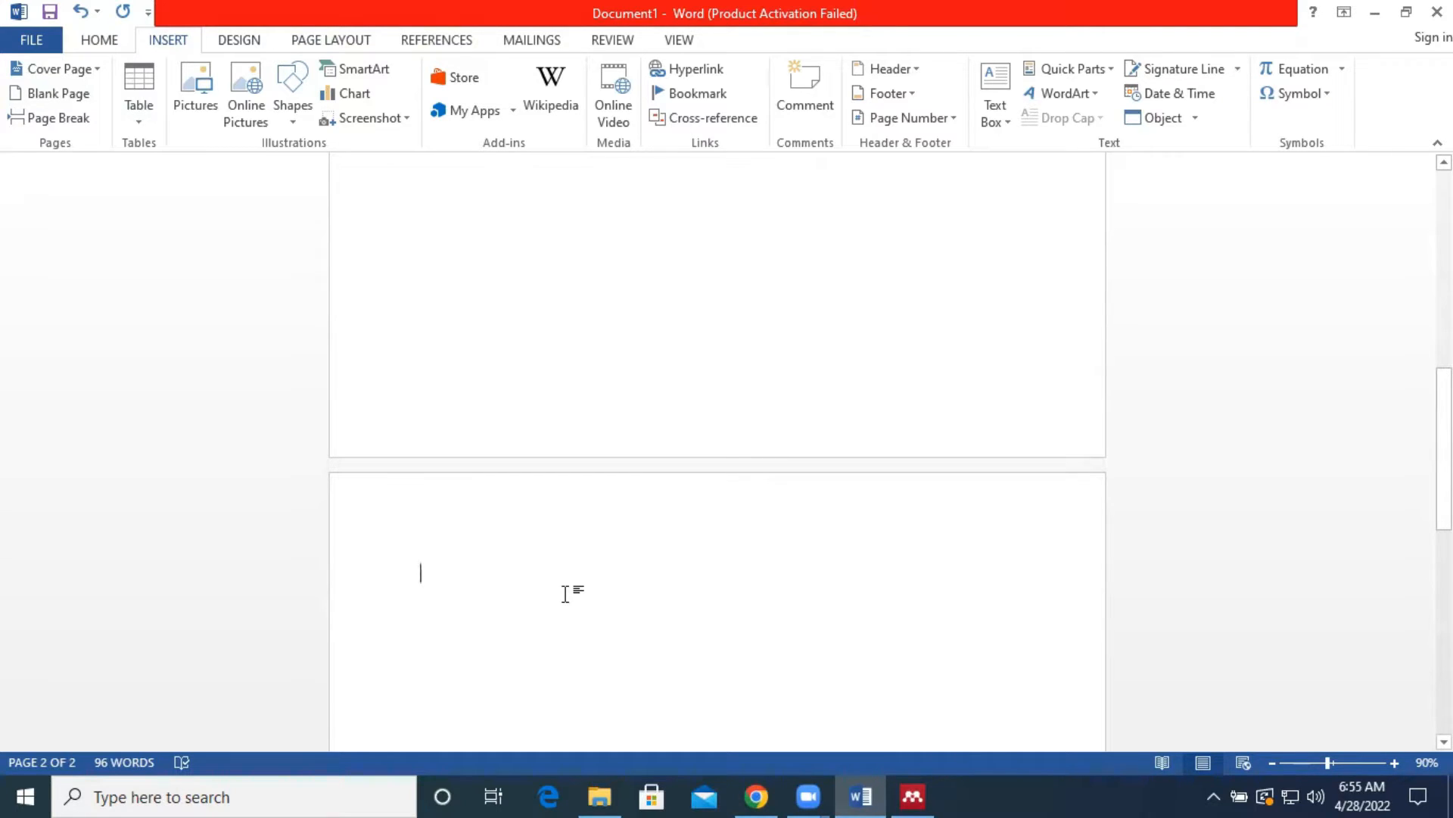
type("References")
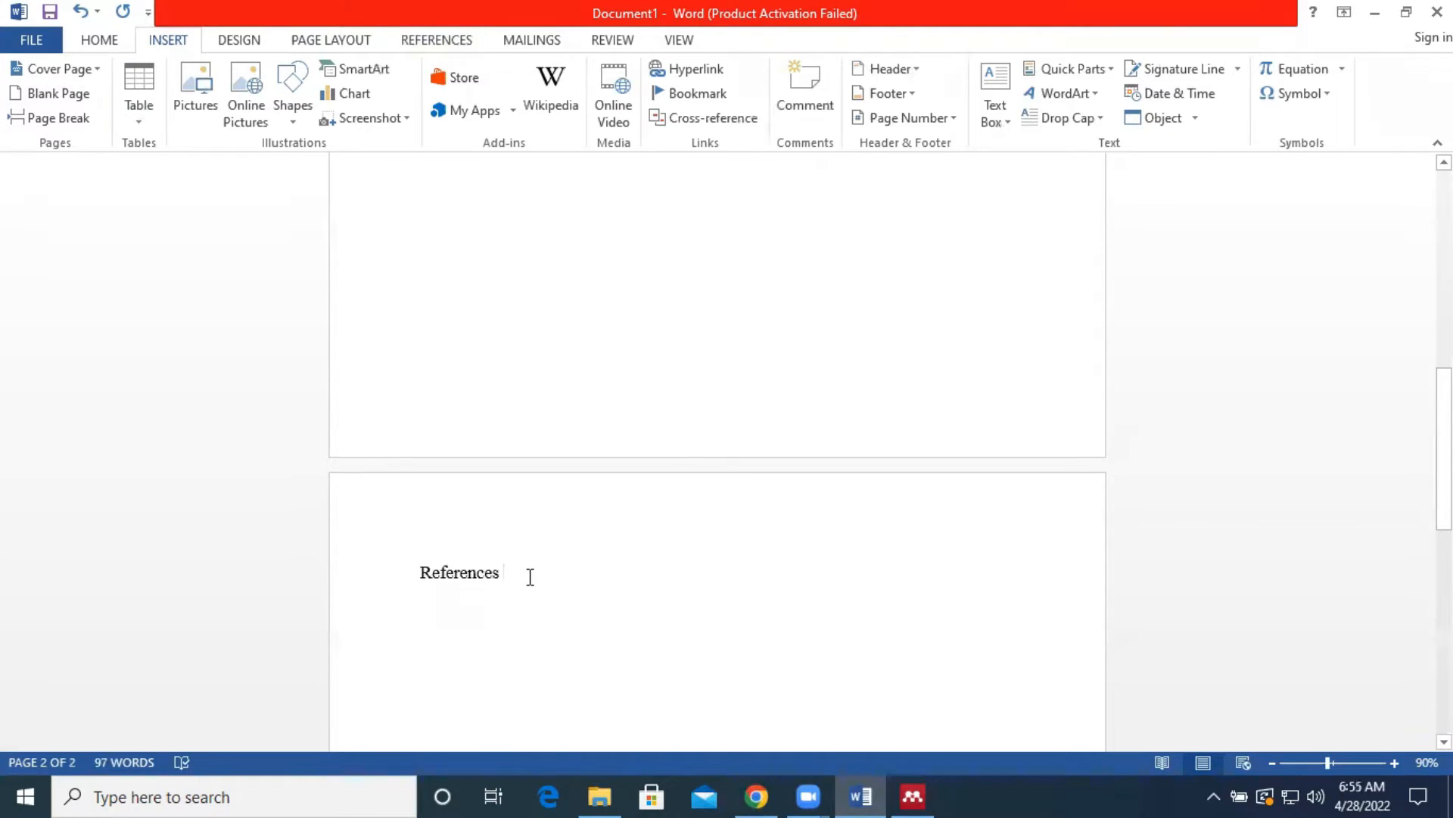
Format 'References' as bold and centred, then add an empty line beneath it.
left_click_drag(506, 574, 395, 568)
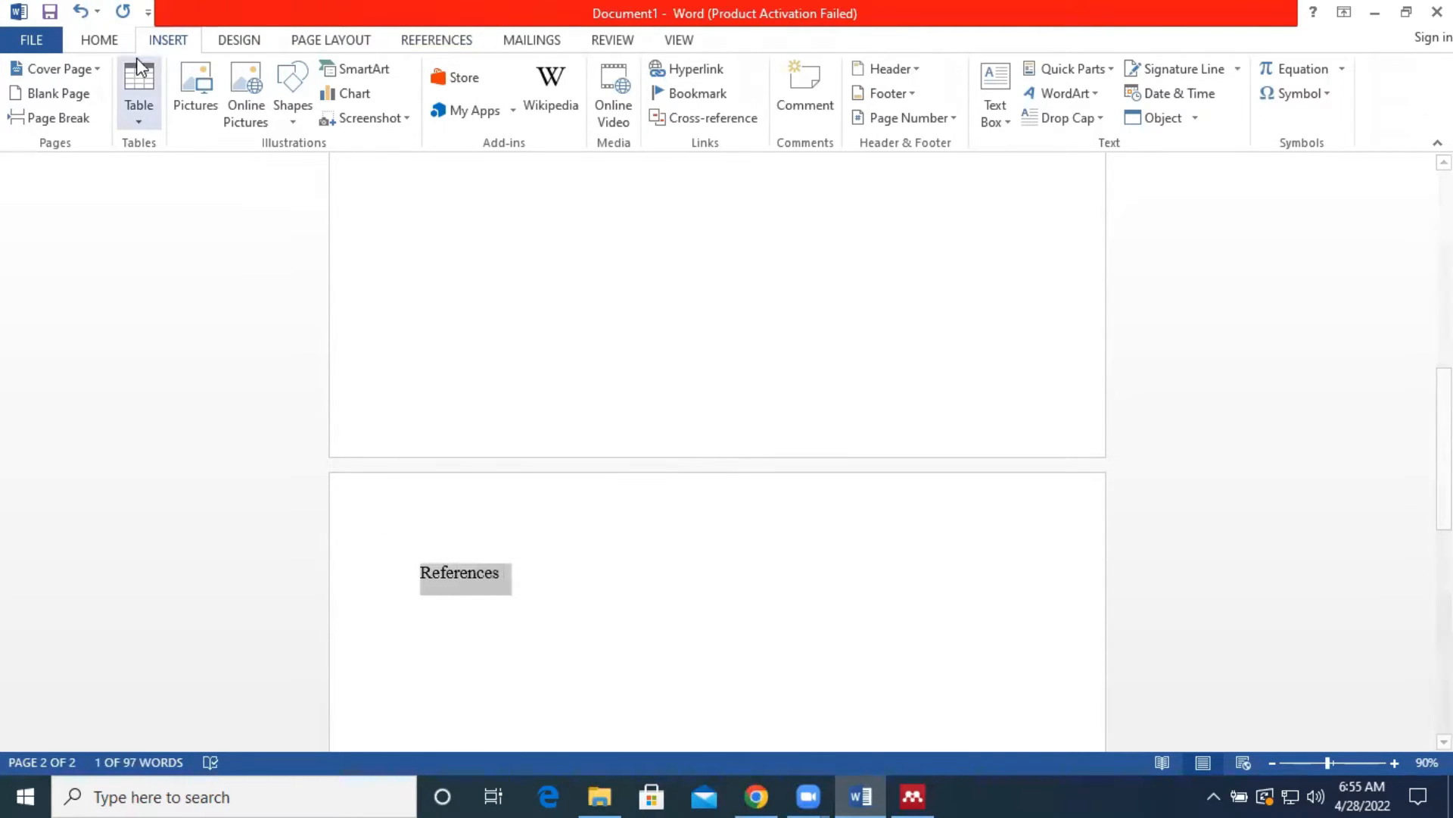
left_click(100, 41)
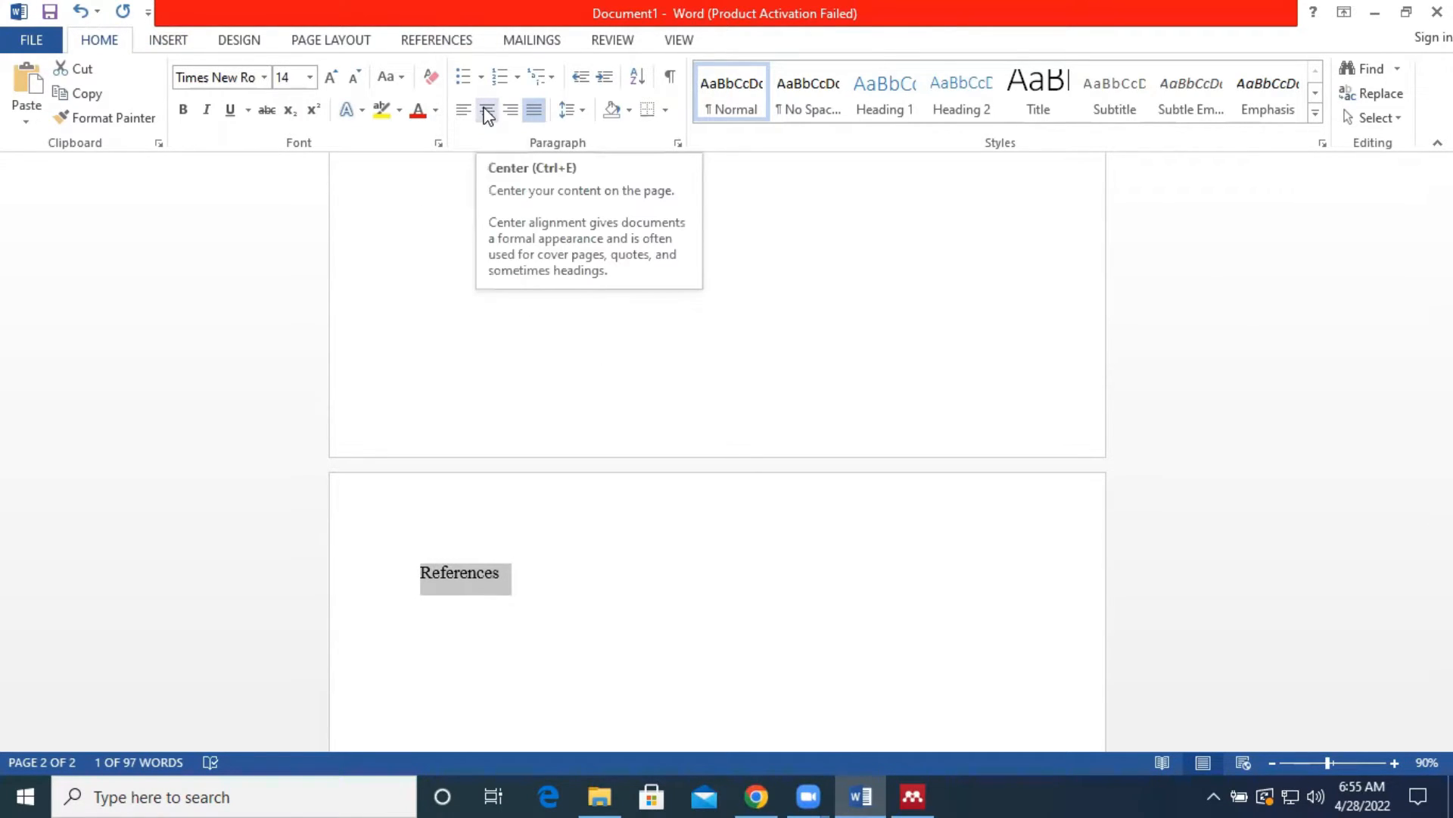
left_click(486, 114)
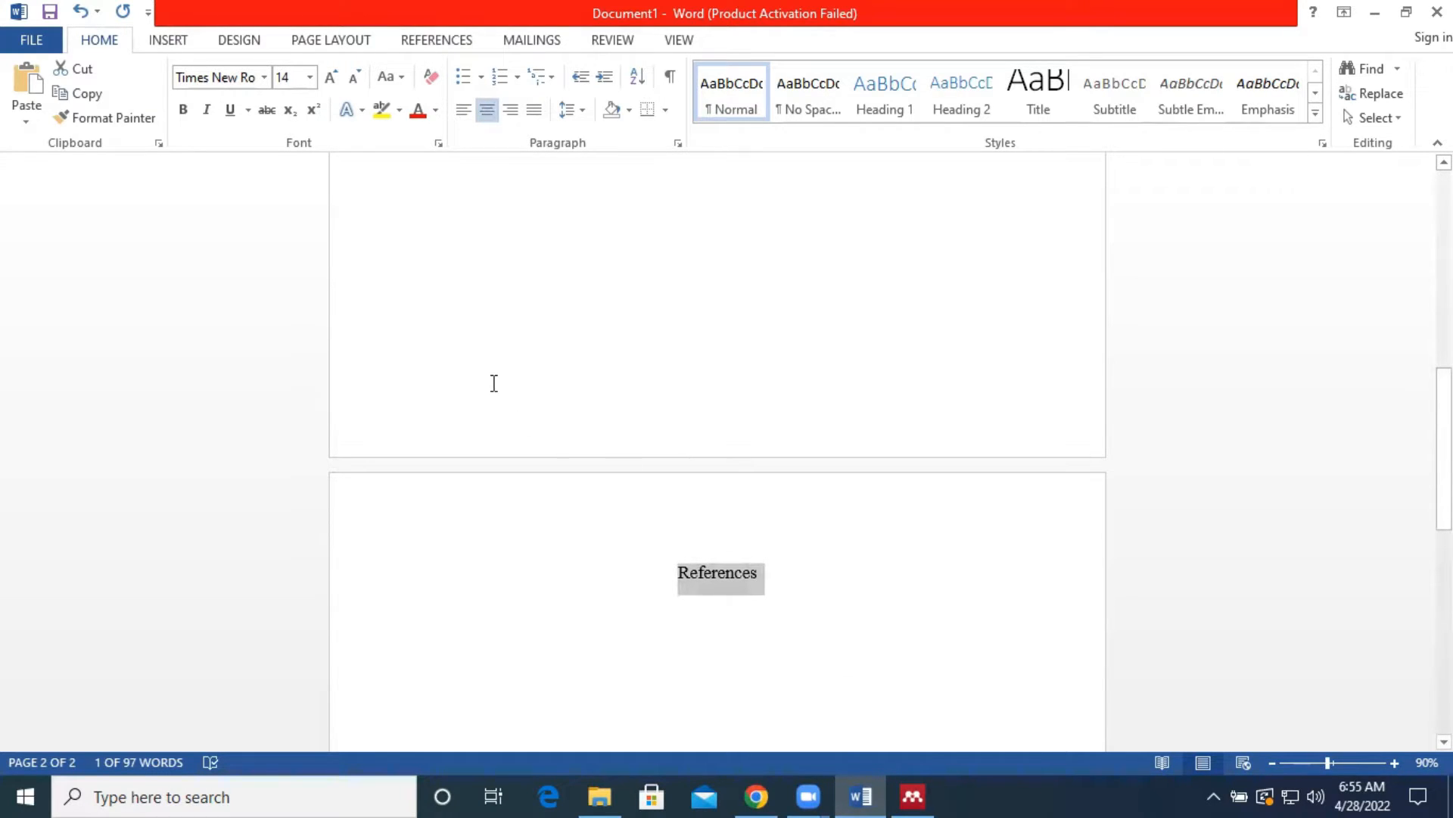
left_click(184, 111)
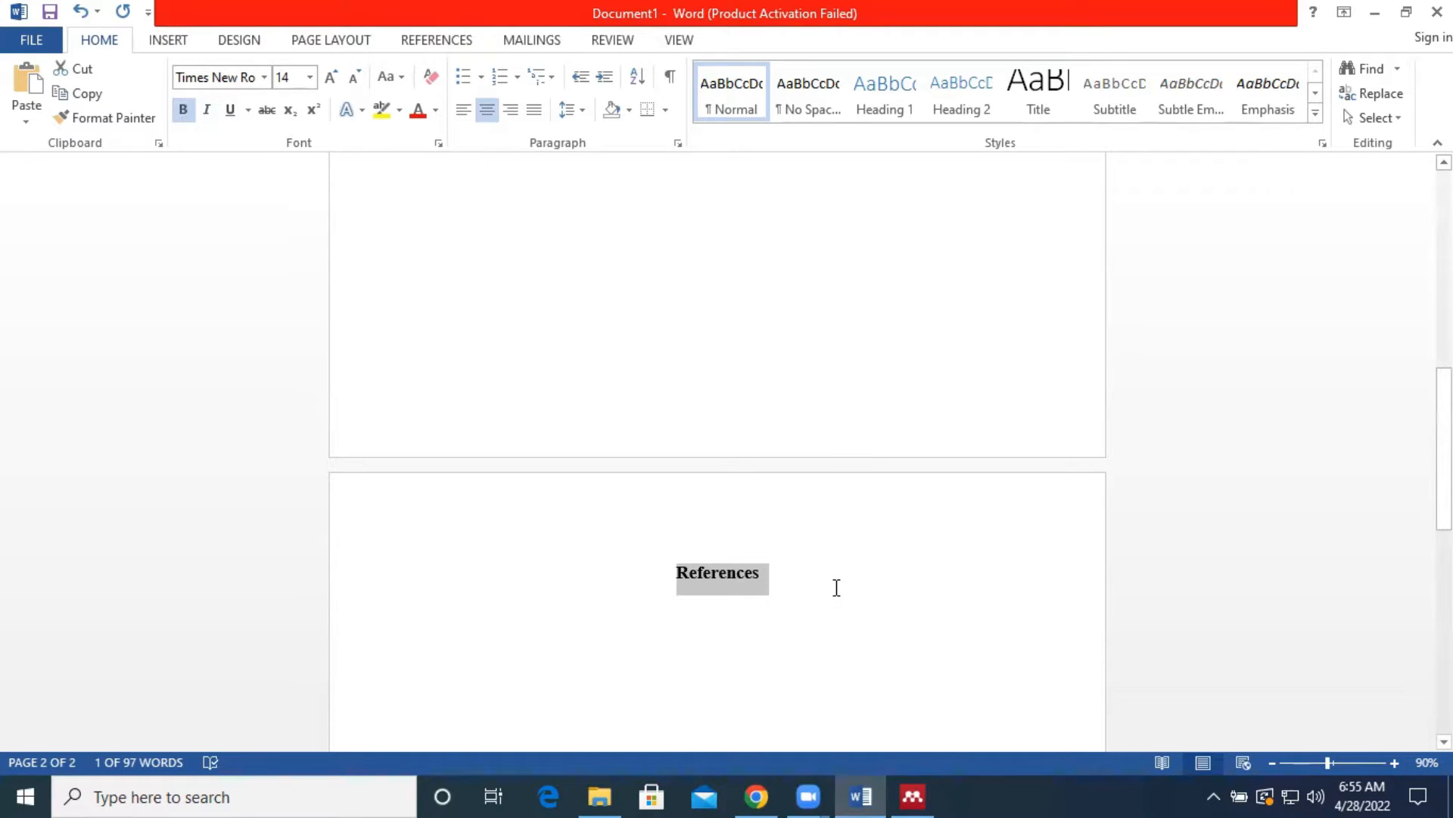
left_click(836, 588)
key("Return")
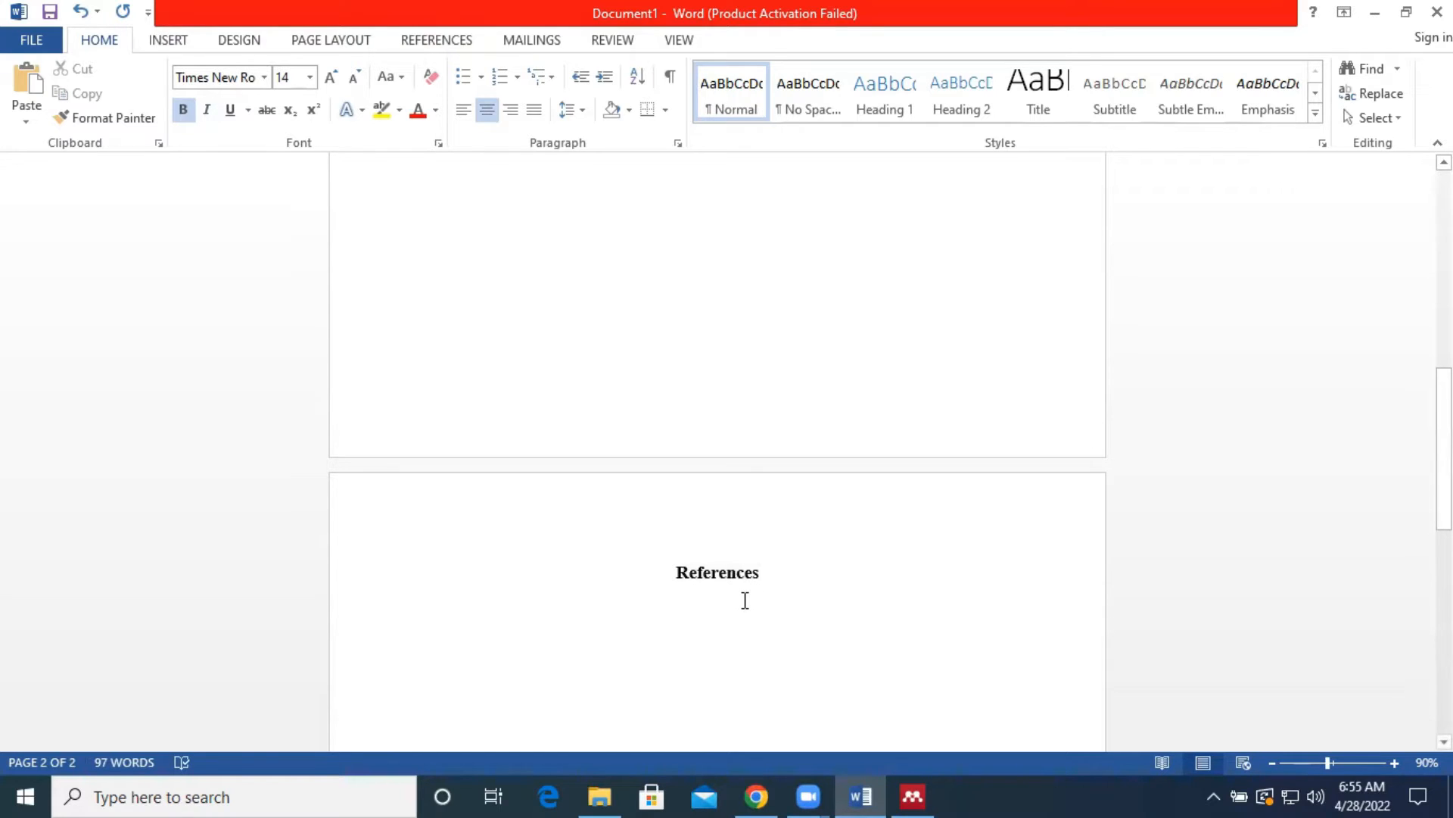
scroll(743, 603, "down", 1)
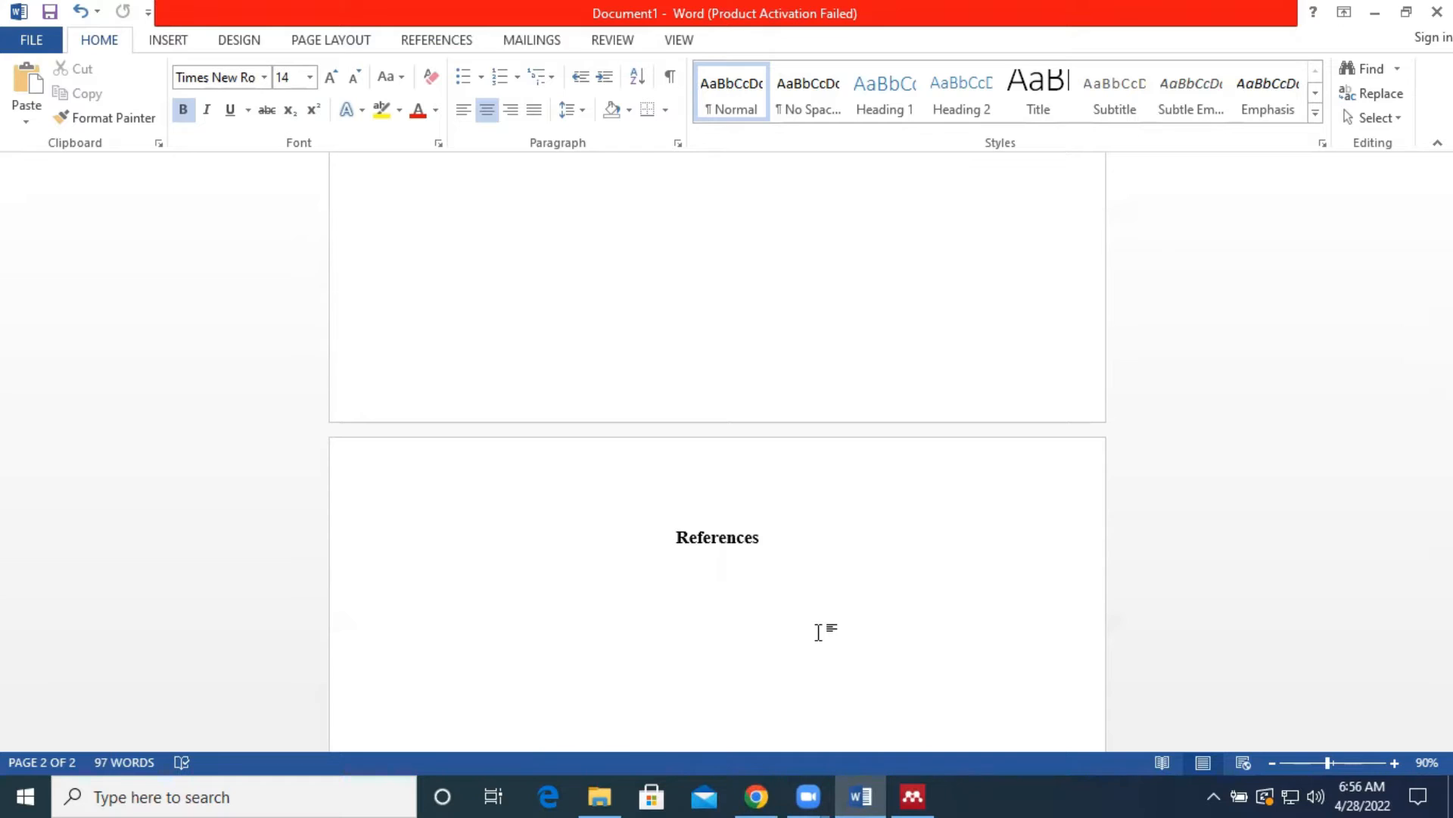
scroll(819, 632, "up", 10)
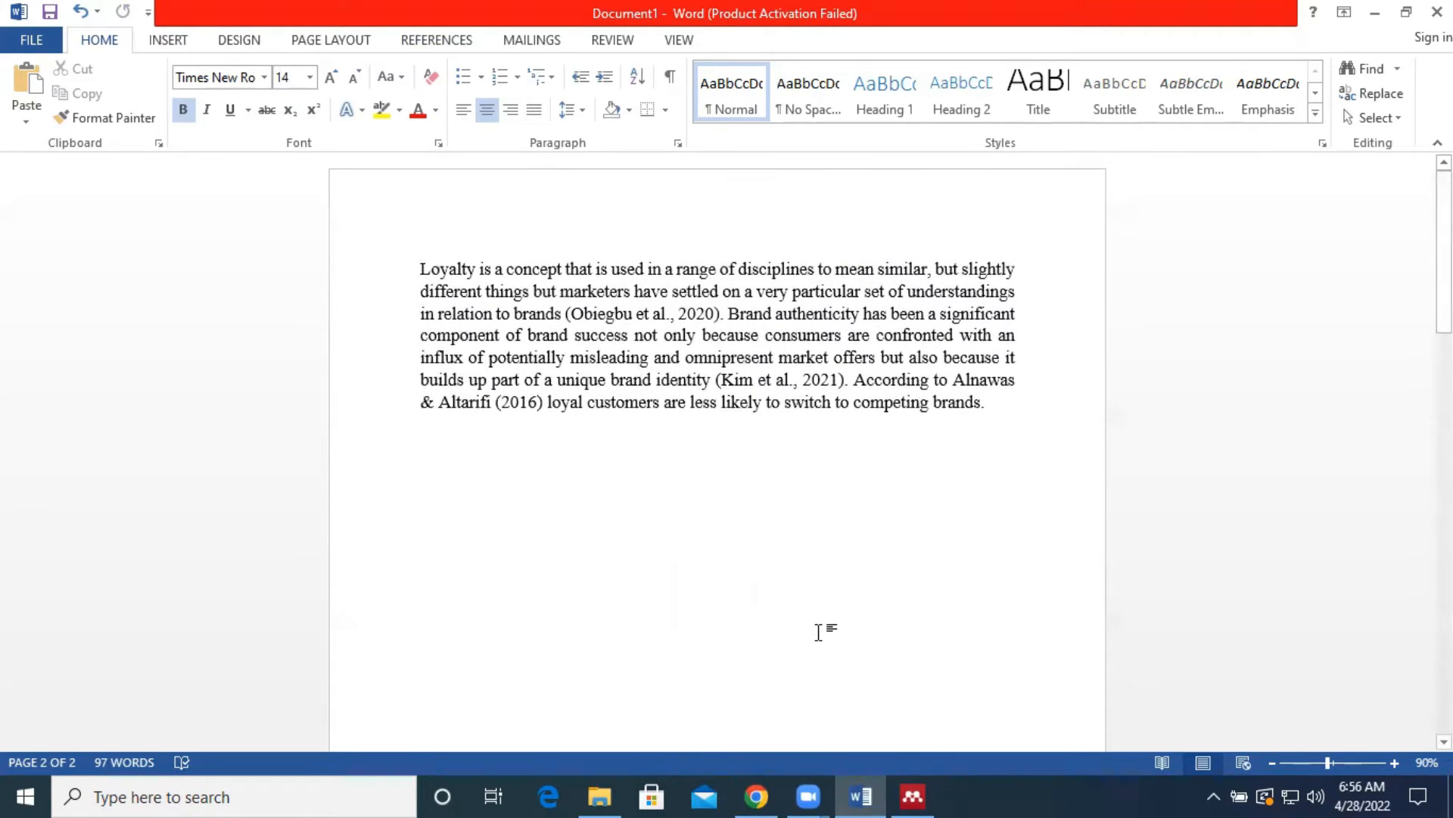
Check the Obiegbu and Kim citation fields, then move to the line below References.
left_click(681, 316)
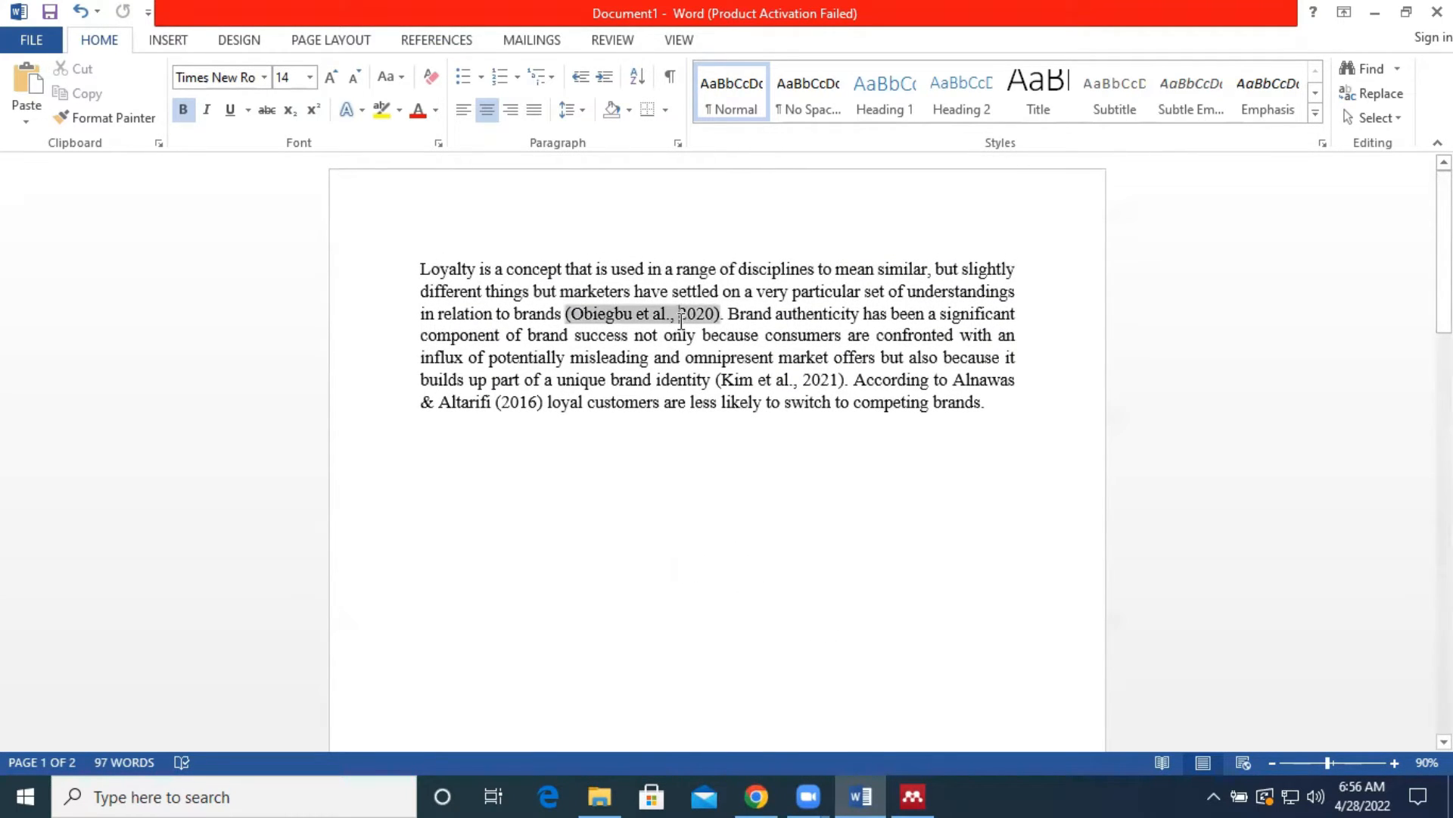
left_click(798, 382)
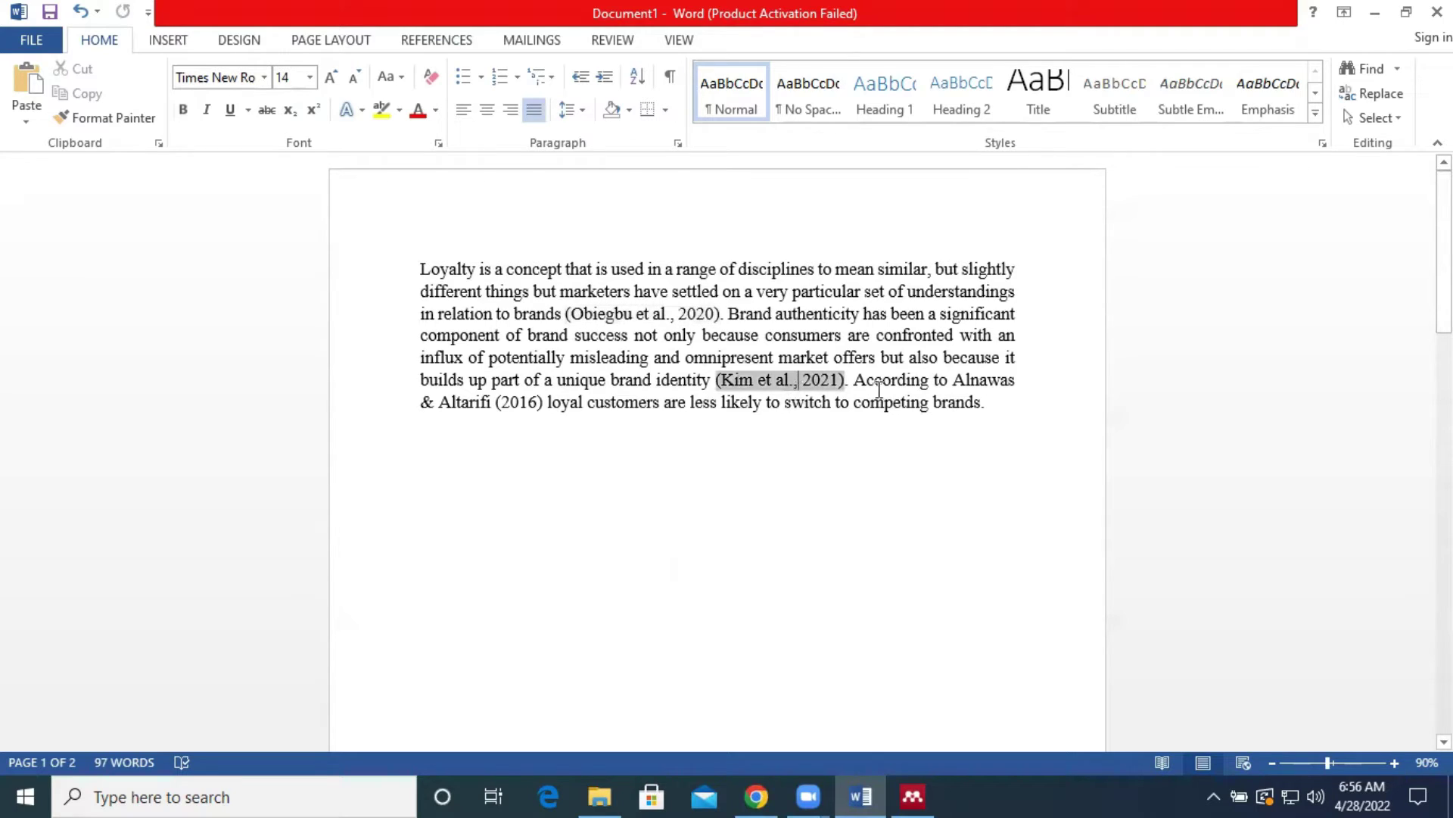
left_click(1027, 412)
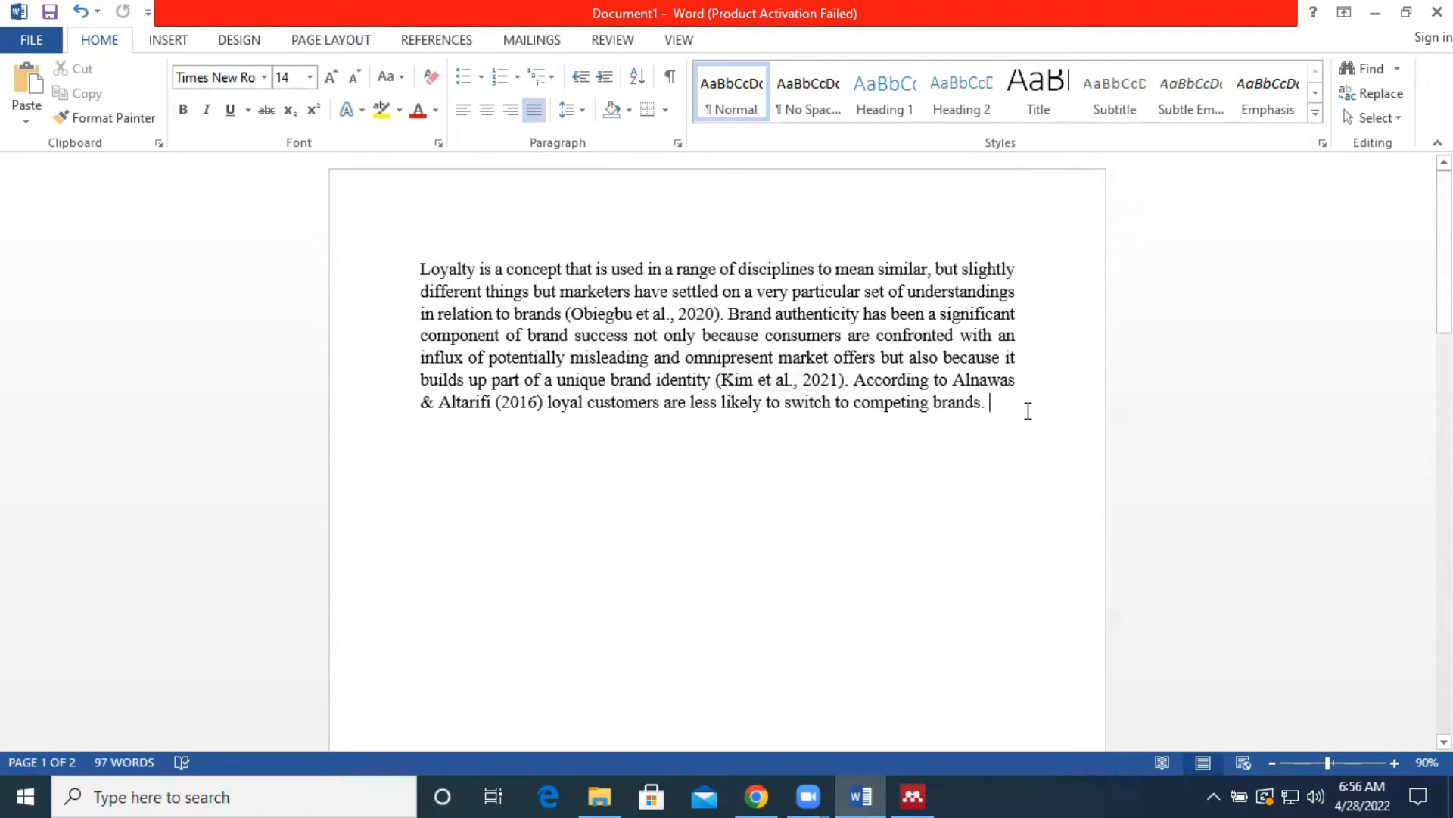
scroll(1028, 412, "down", 8)
left_click(718, 579)
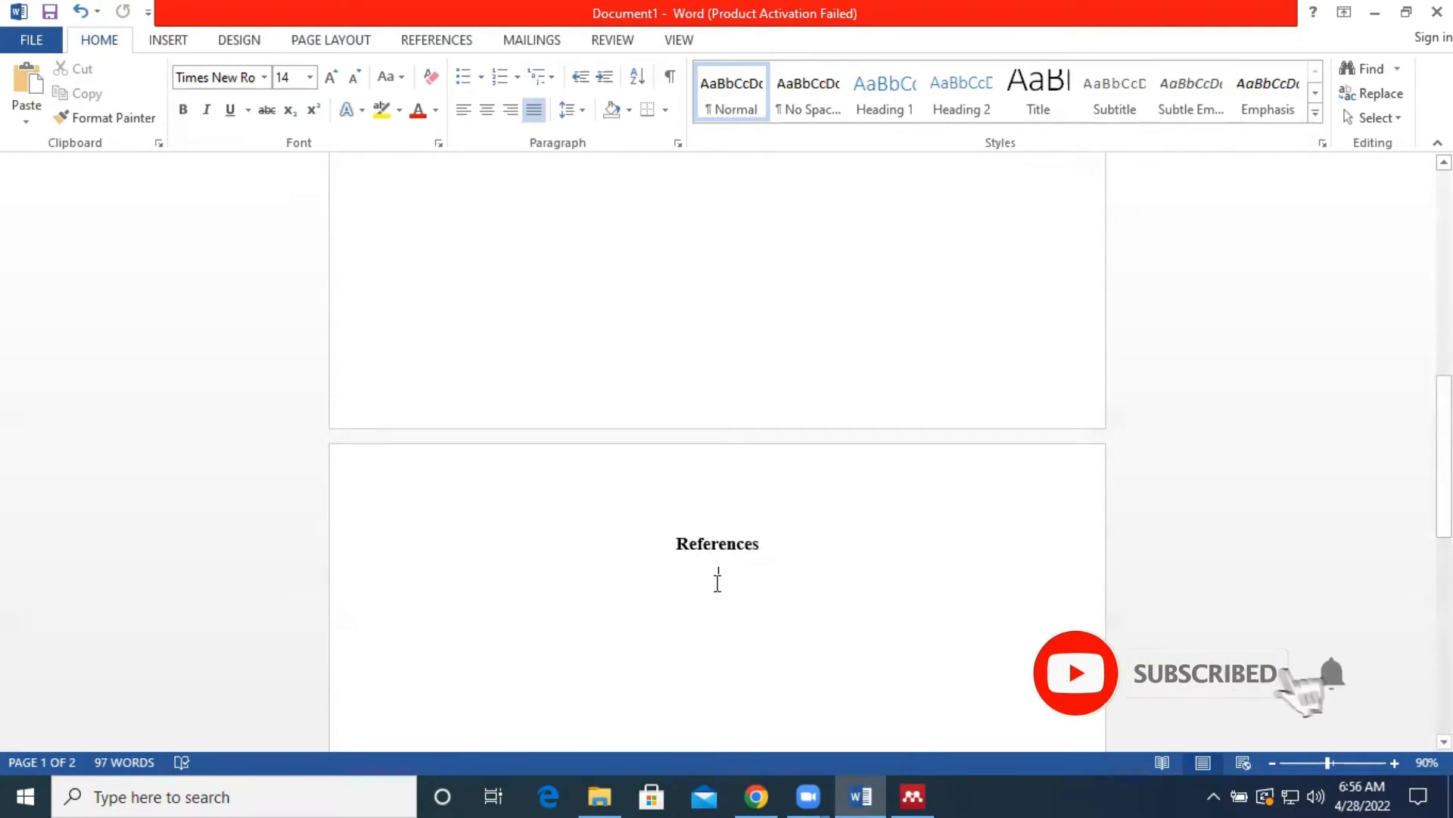
Insert the Mendeley bibliography (Alnawas, Kim, Obiegbu) under the References heading.
left_click(430, 45)
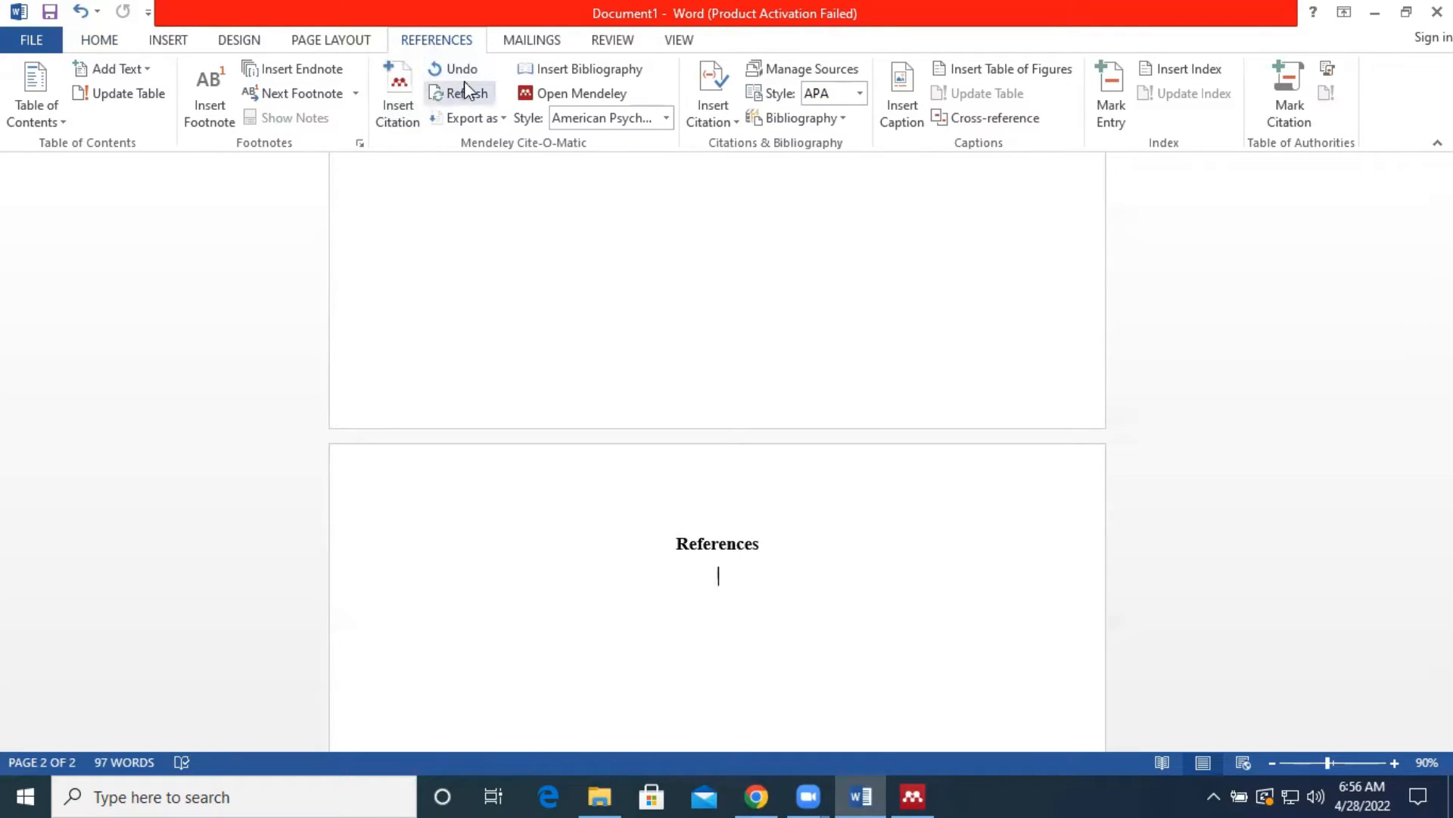
left_click(556, 77)
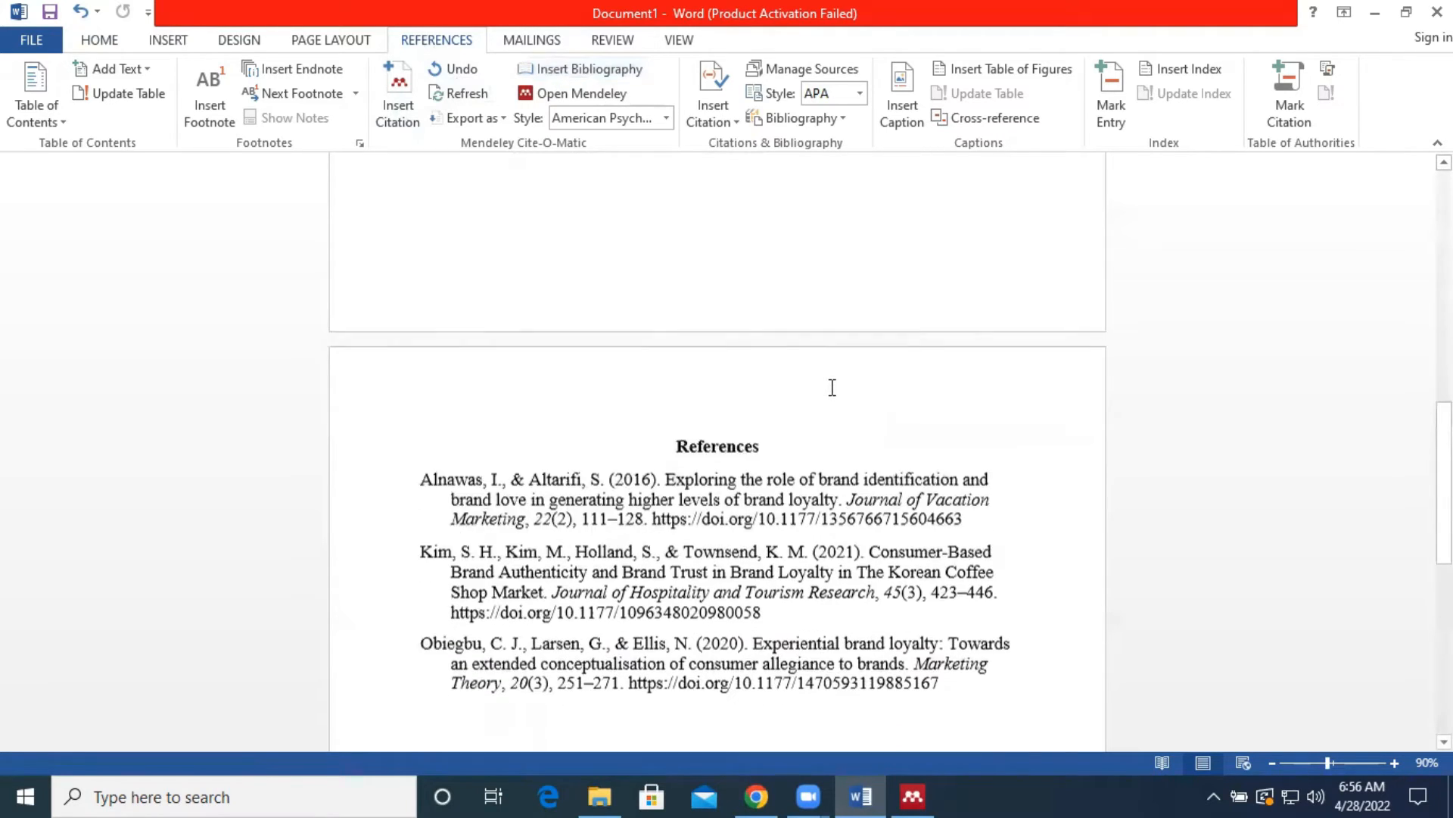
scroll(829, 386, "down", 3)
left_click(958, 620)
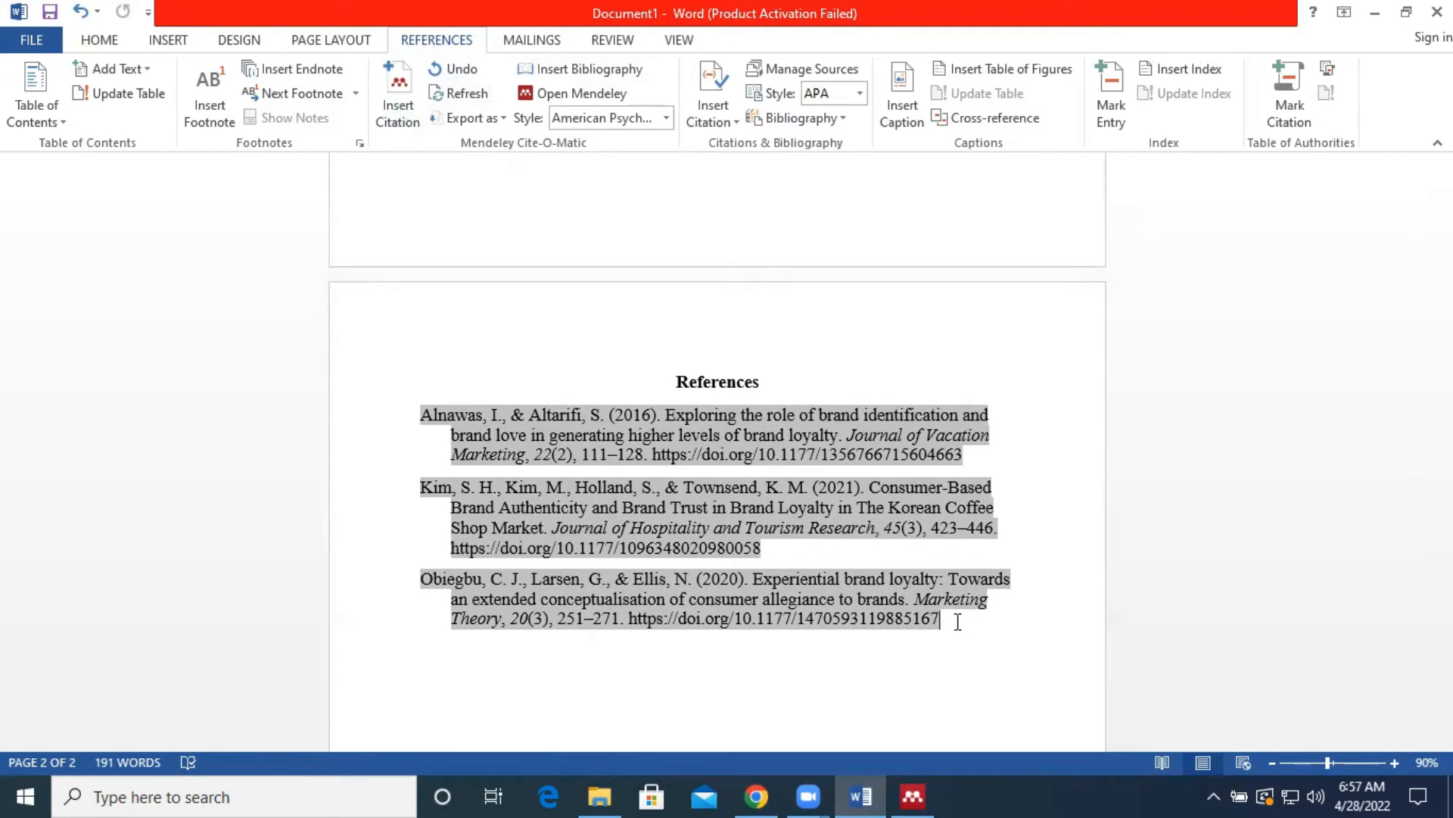
Justify all three reference entries.
left_click_drag(943, 623, 419, 422)
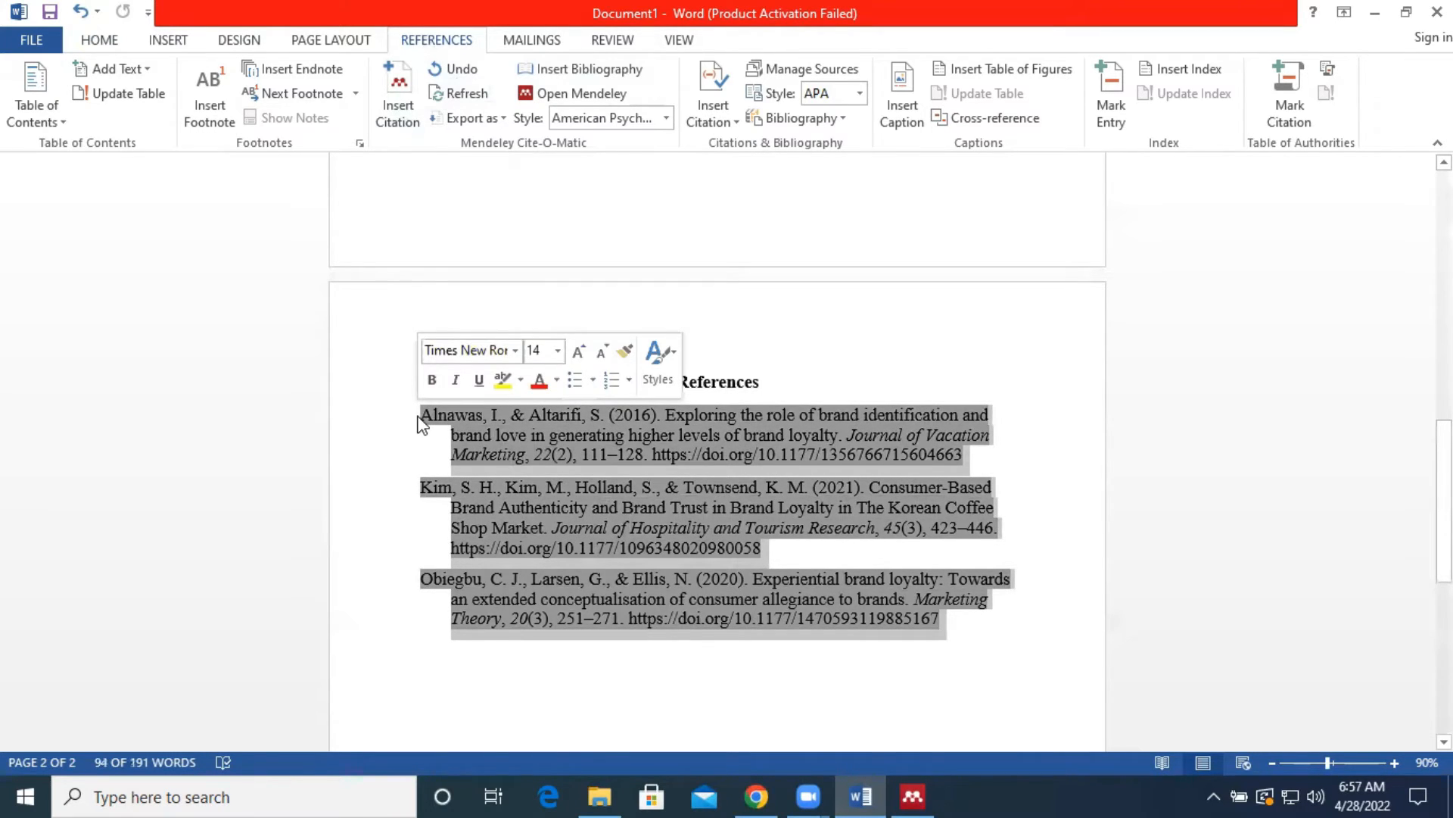
left_click(116, 42)
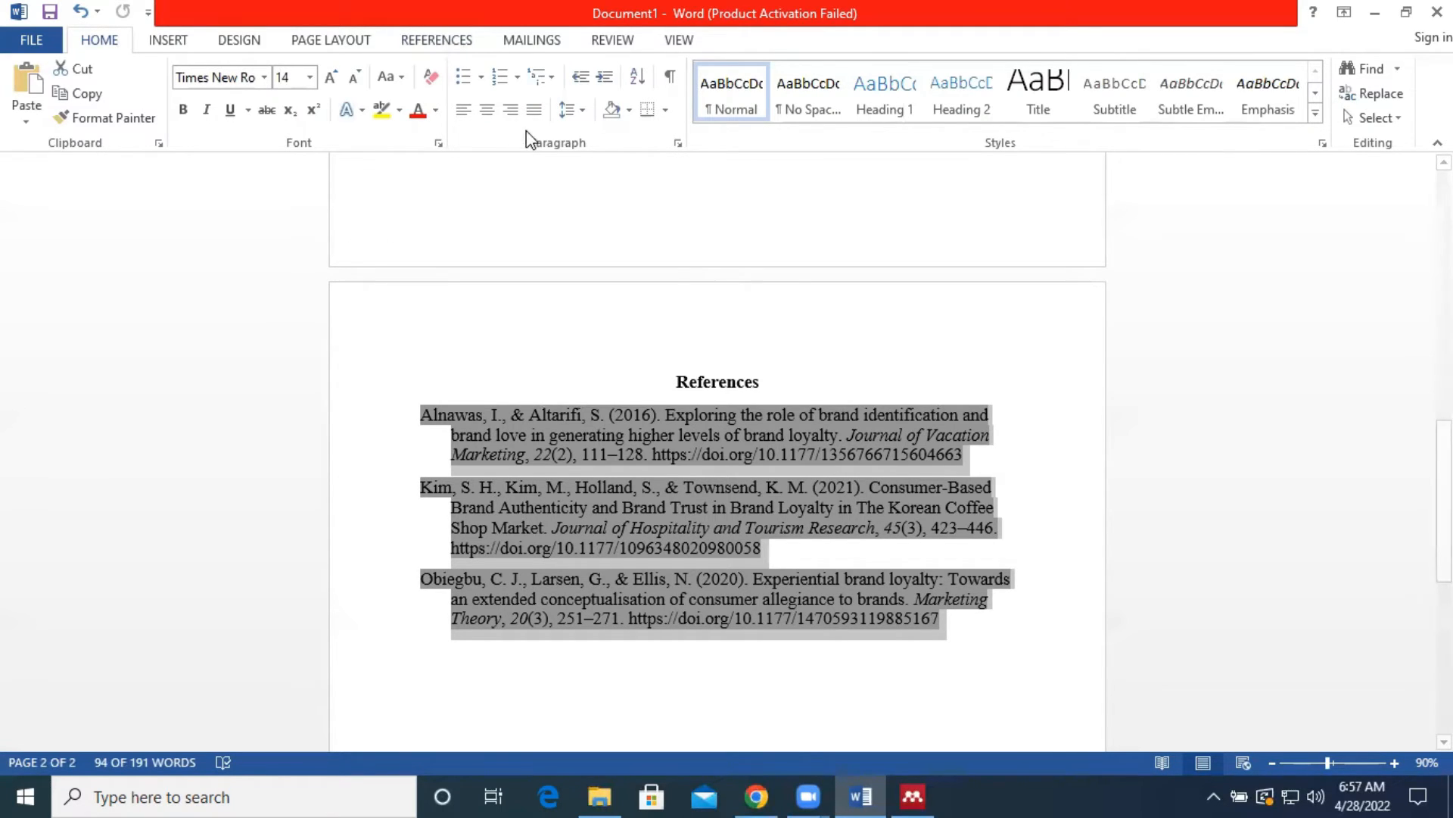
left_click(535, 110)
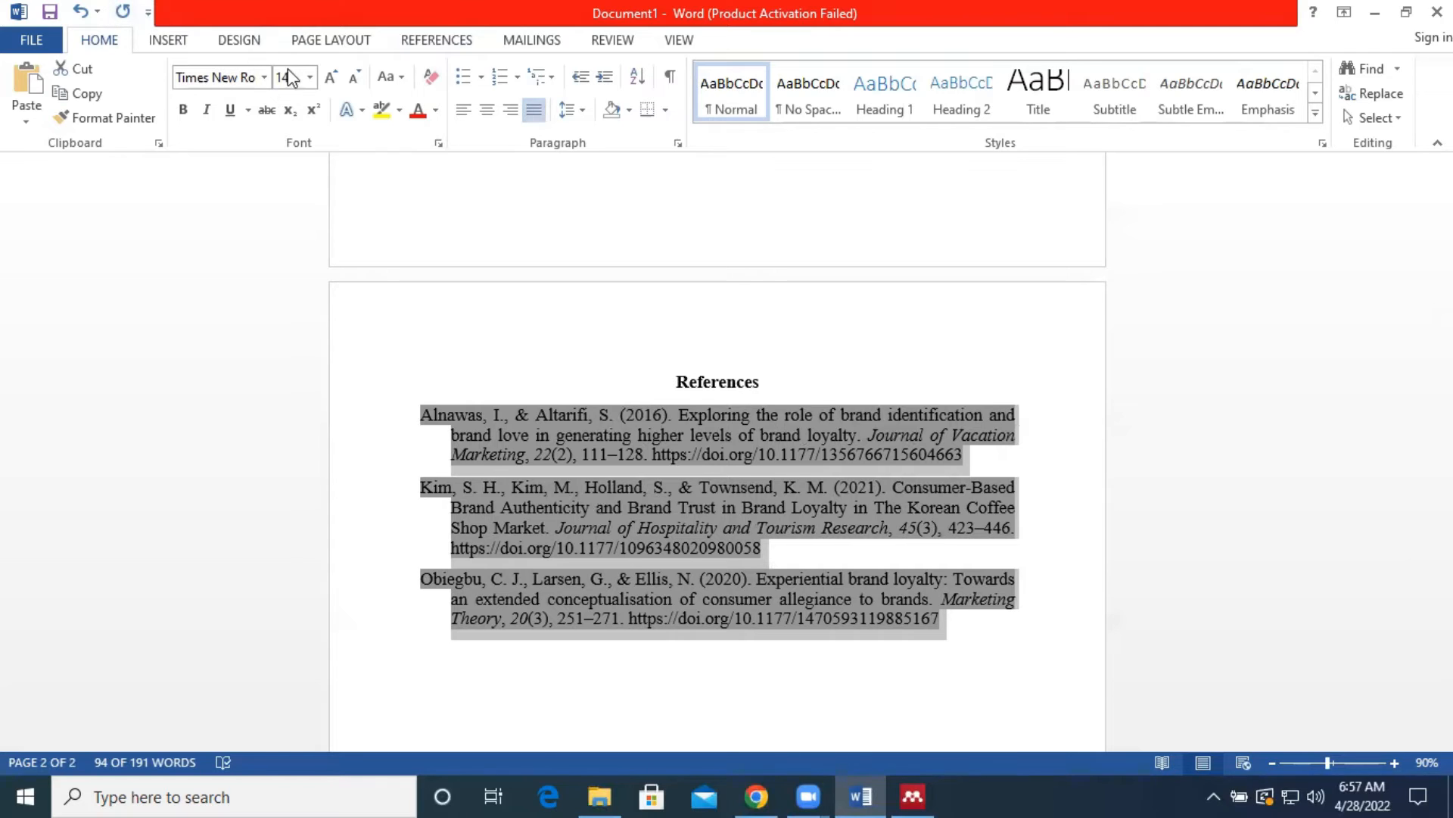
Review the Font Size and Line Spacing choices without changing them.
left_click(312, 79)
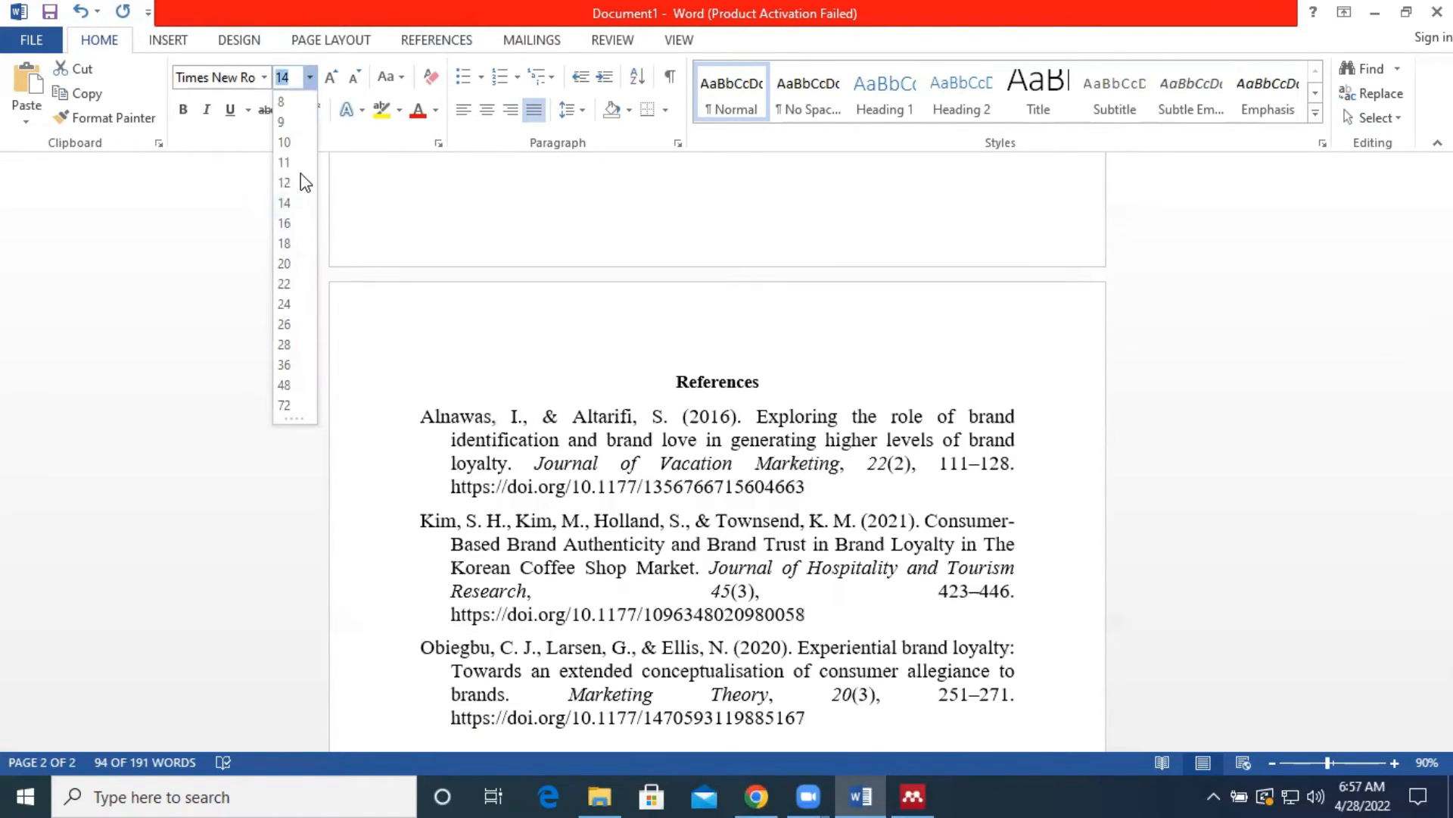
left_click(306, 76)
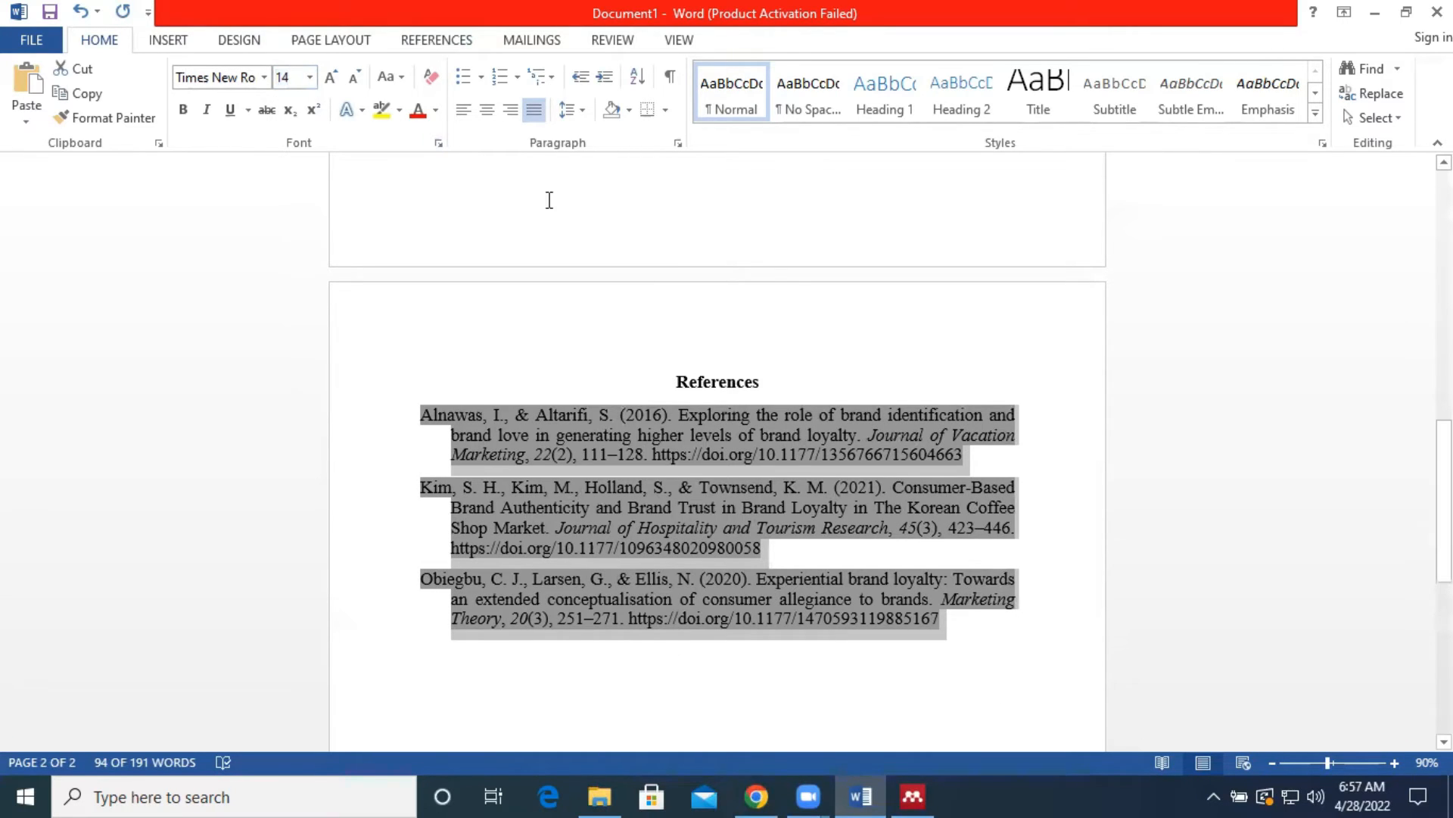
left_click(585, 111)
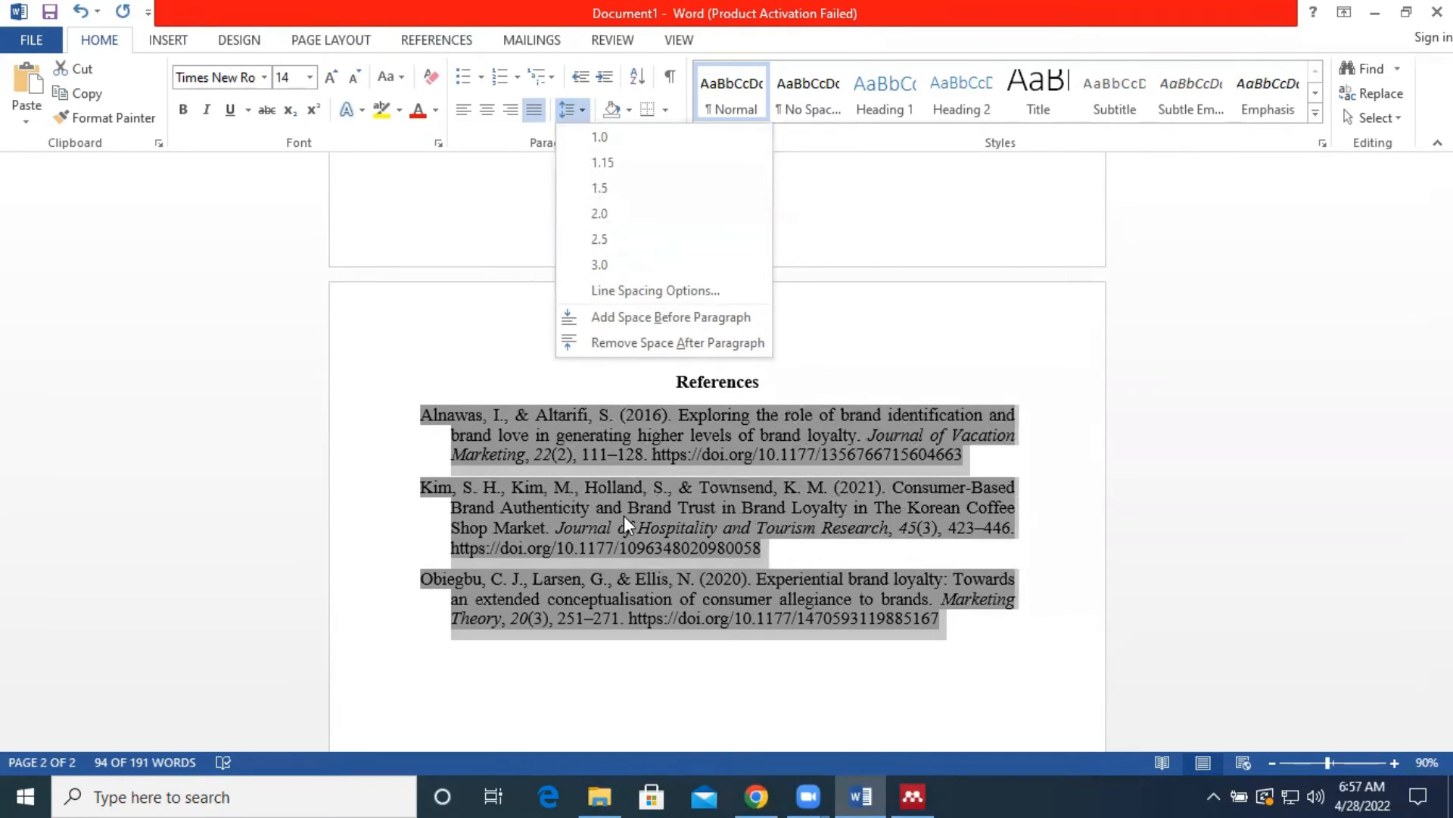
key("Escape")
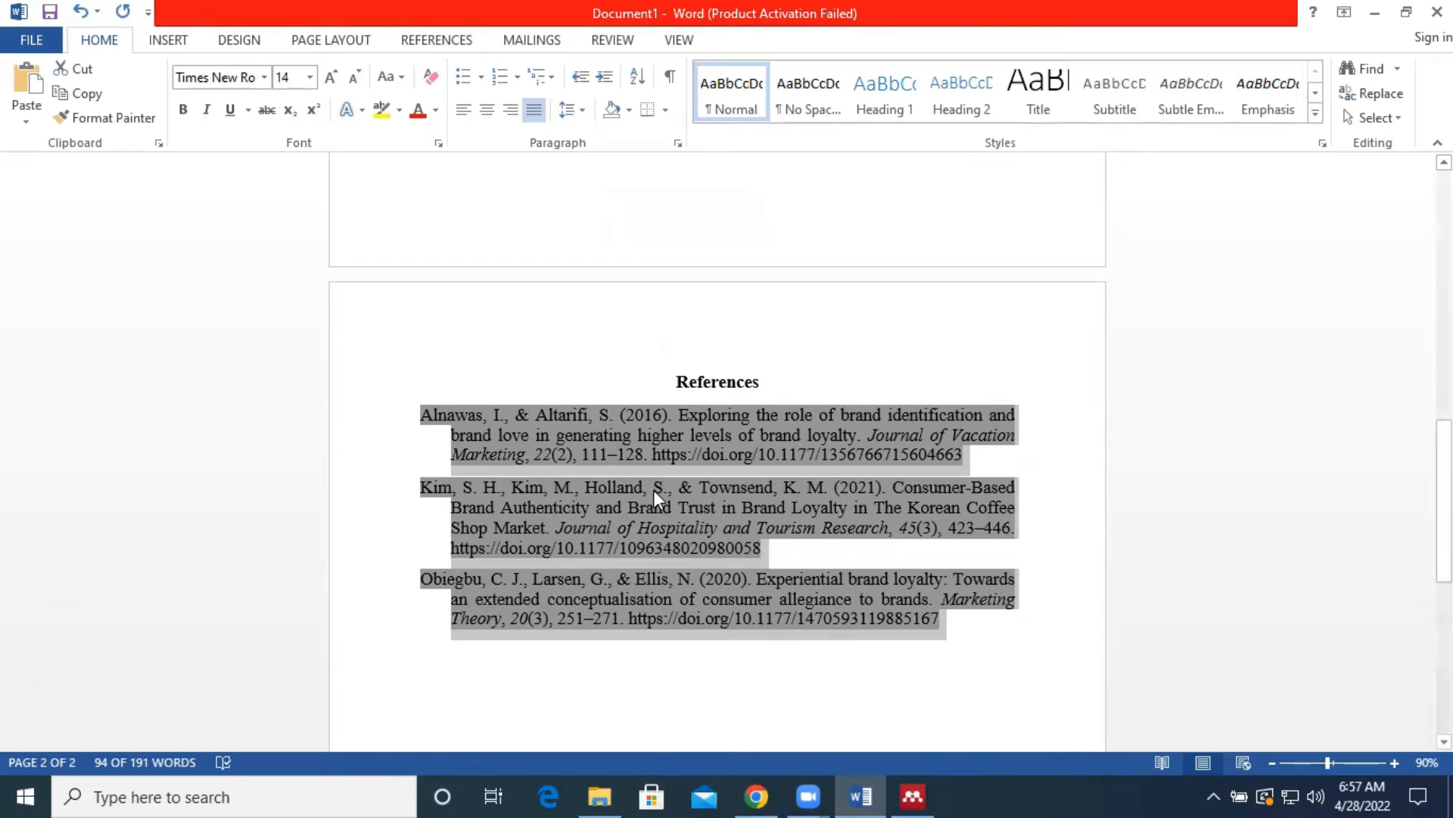
scroll(653, 489, "up", 6)
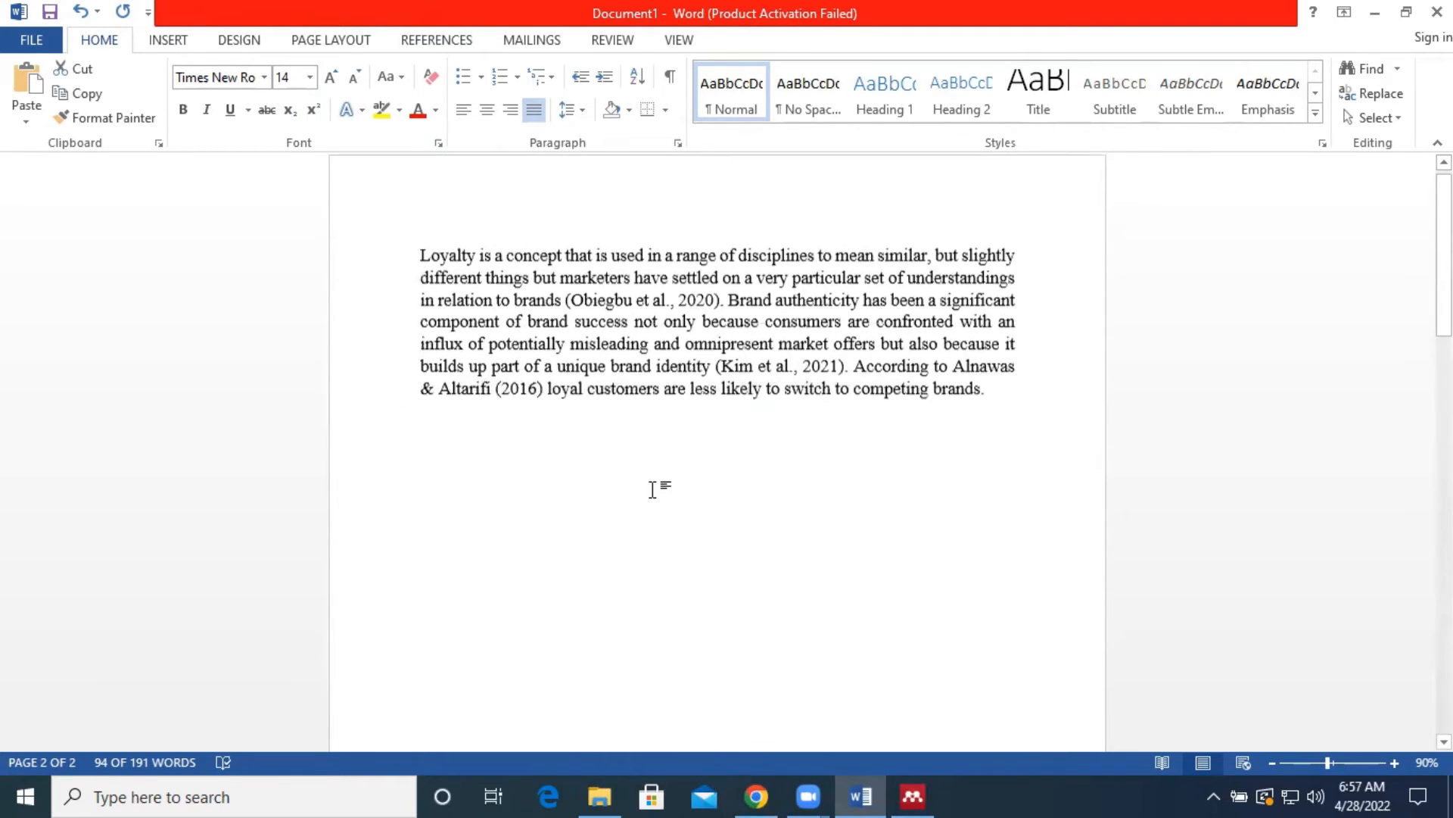
left_click(726, 337)
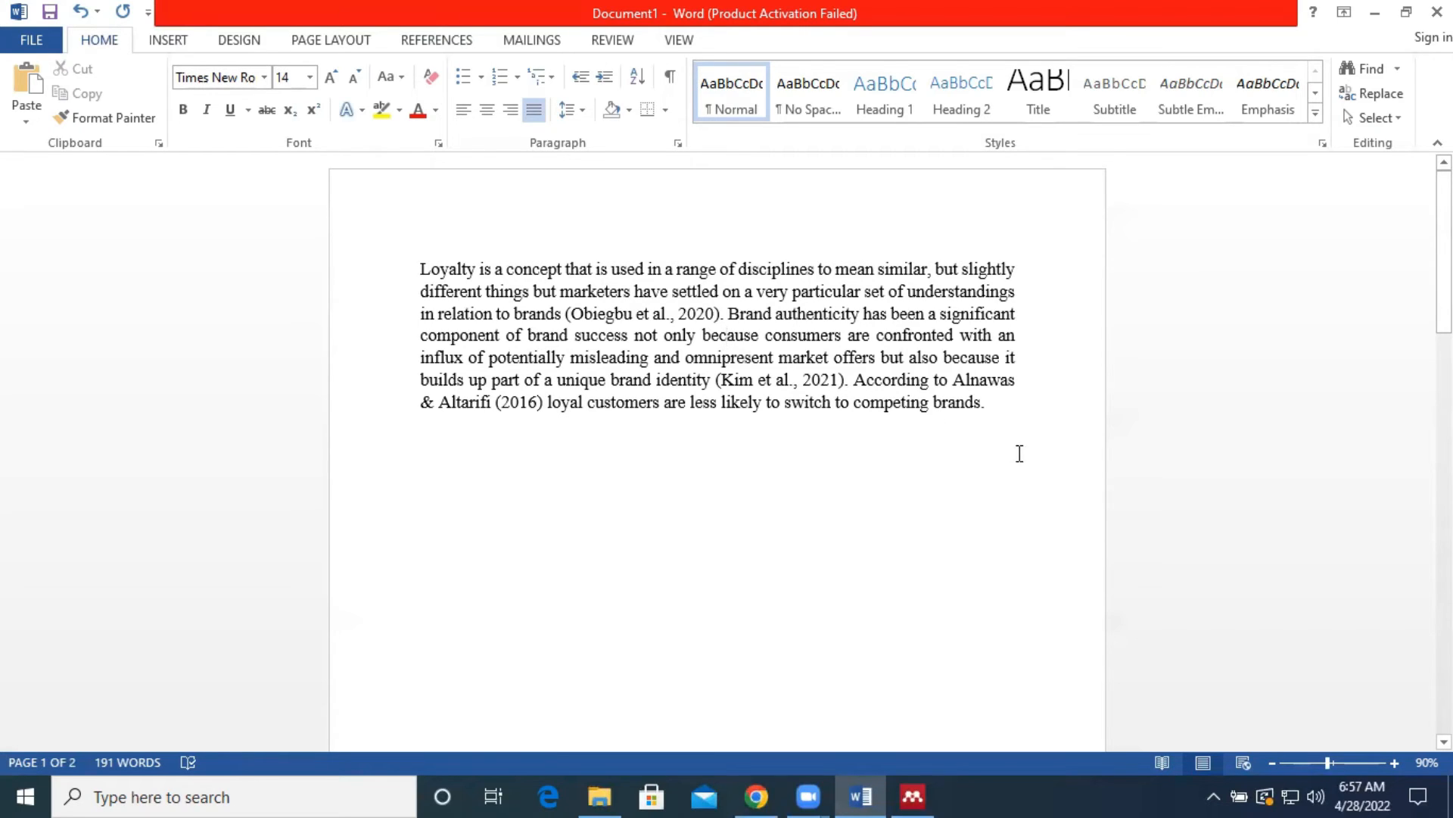
scroll(999, 386, "down", 3)
scroll(999, 341, "down", 2)
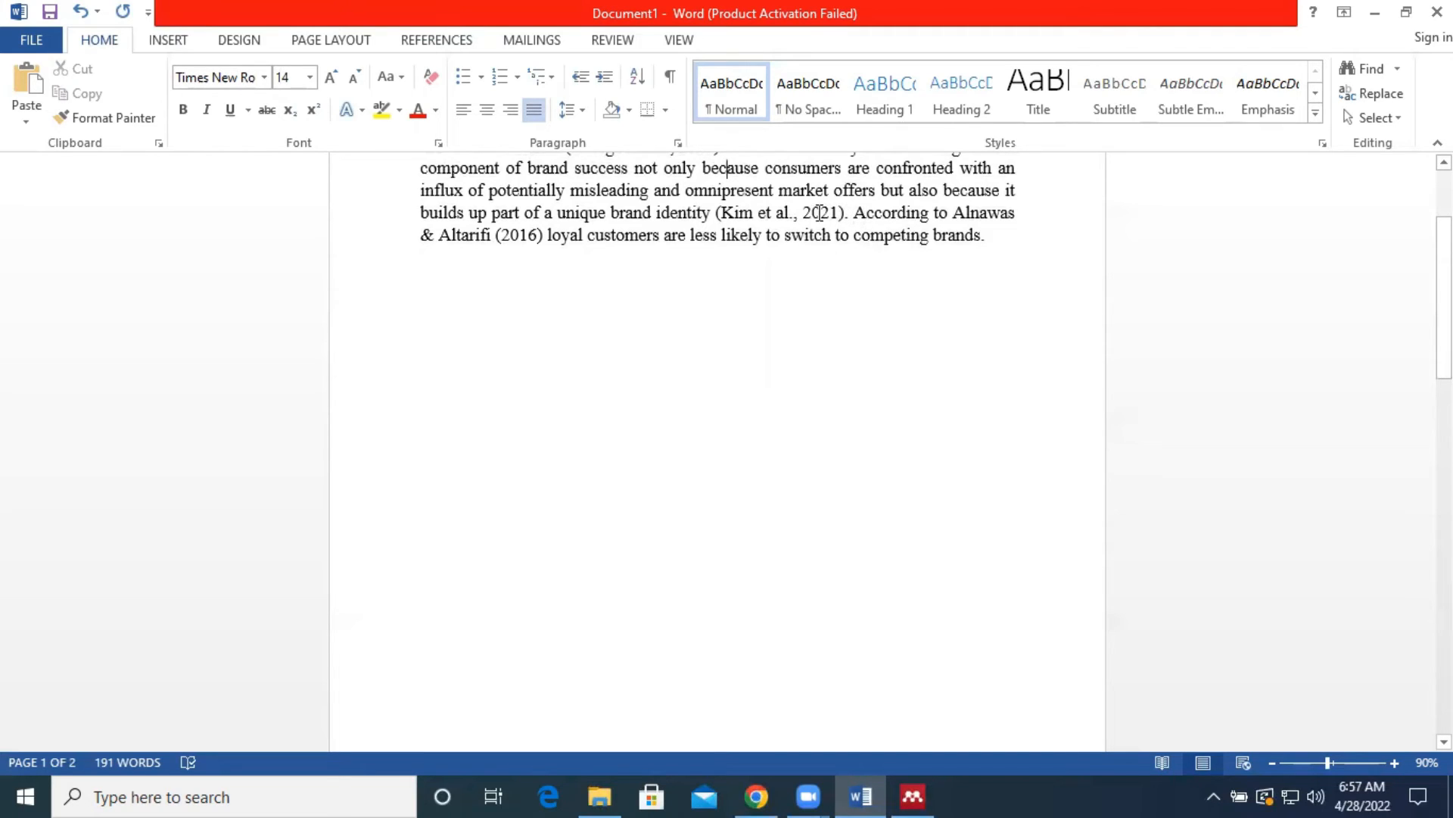
scroll(884, 412, "down", 8)
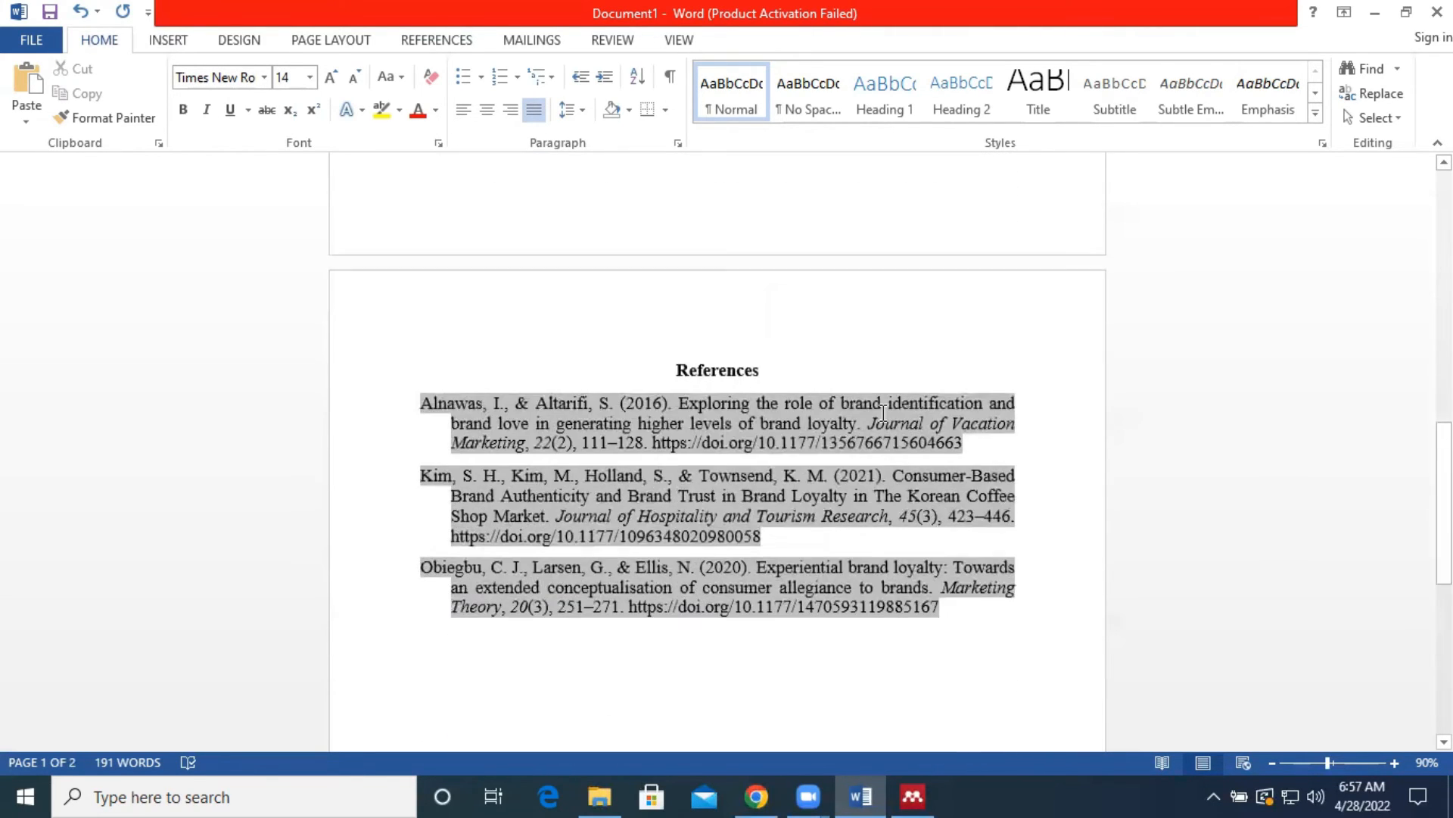
scroll(883, 411, "down", 1)
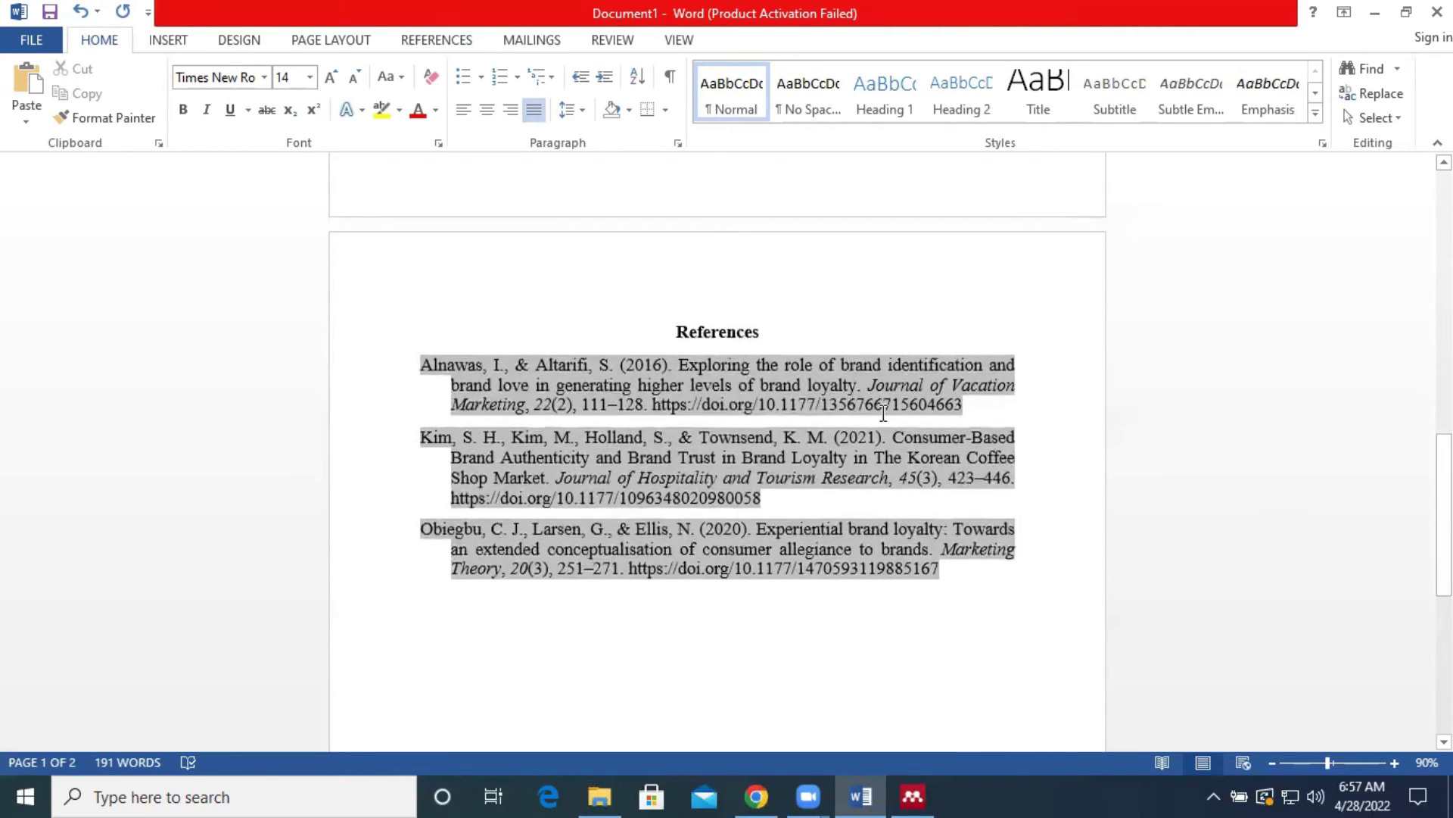
left_click(1002, 614)
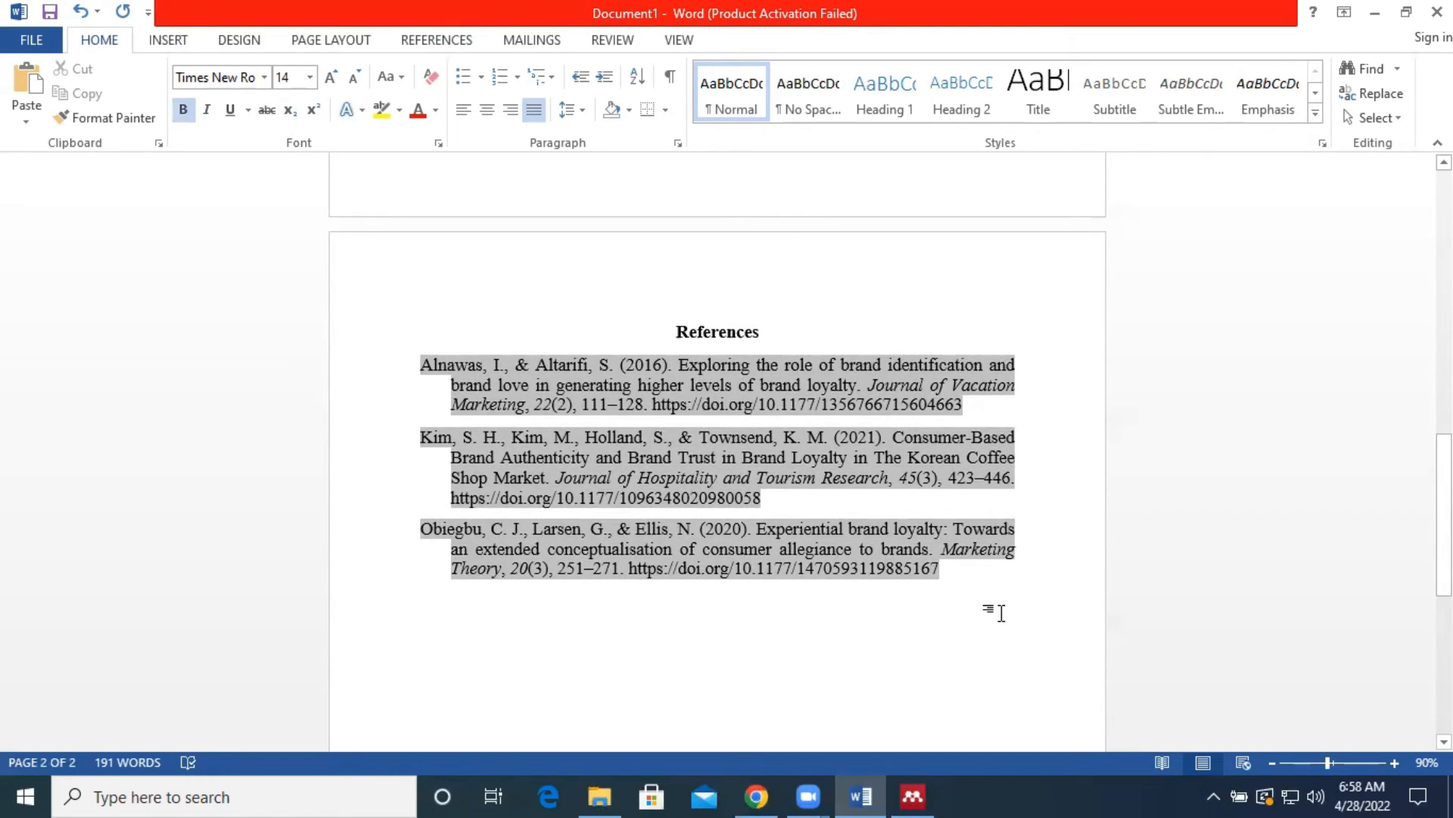